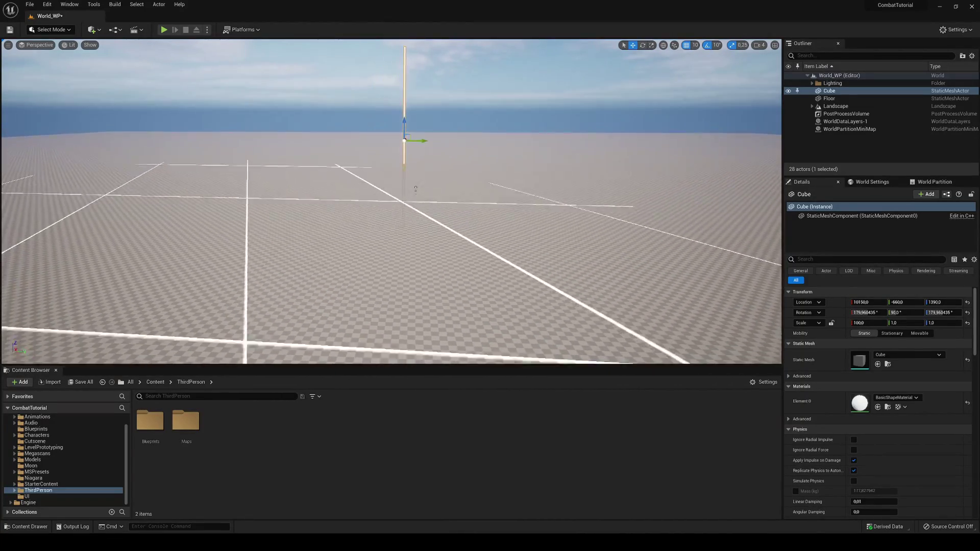
# Set the MainGrid cell size to 8268 and reduce its loading range in the level's World Partition runtime settings
pyautogui.moveTo(415, 189); pyautogui.dragTo(414, 186, button='right')
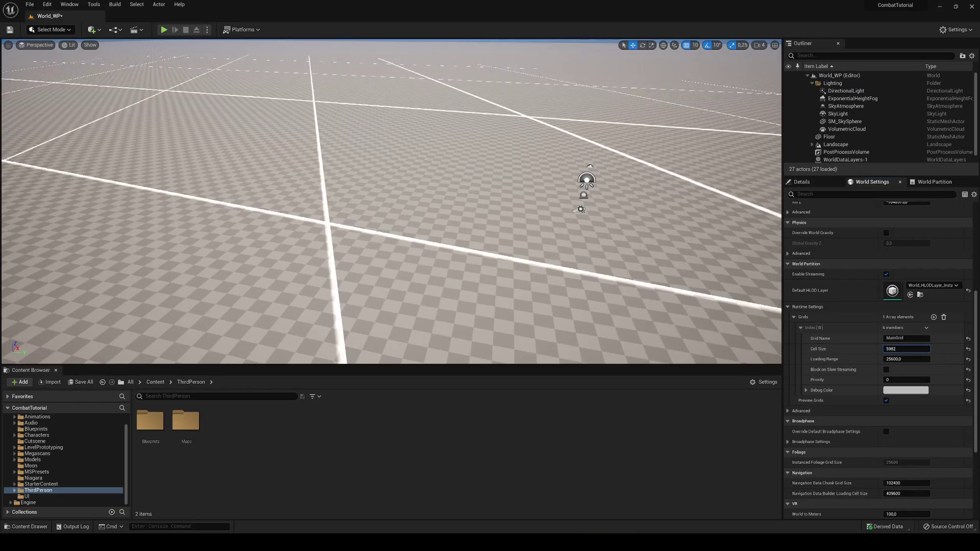
pyautogui.moveTo(900, 349); pyautogui.dragTo(915, 349)
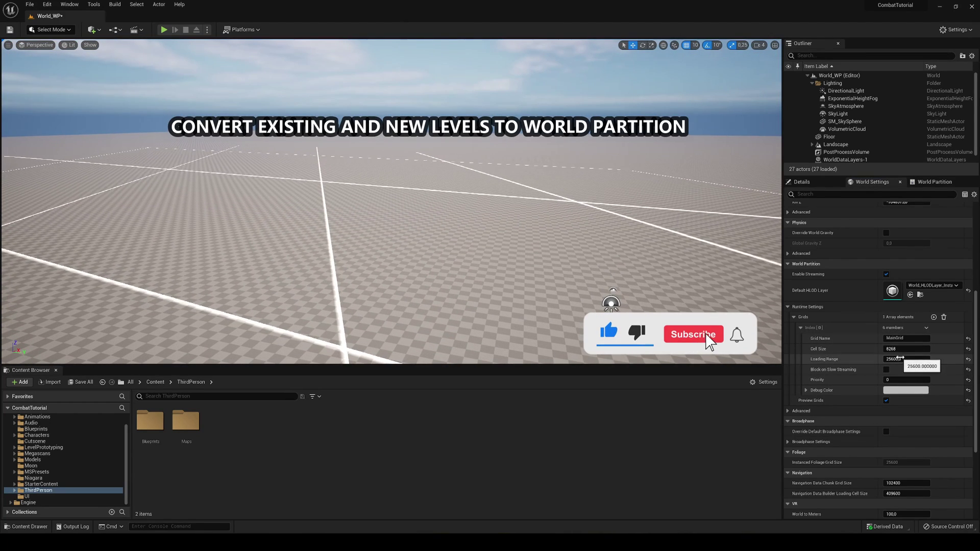
pyautogui.moveTo(901, 359); pyautogui.dragTo(868, 359)
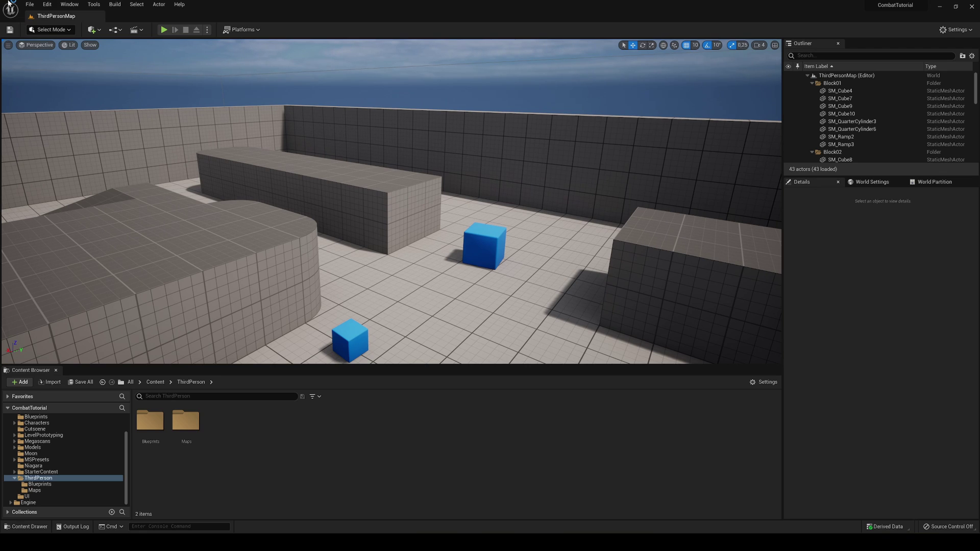
# Create a new level from the Basic template
pyautogui.click(30, 4)
pyautogui.click(46, 21)
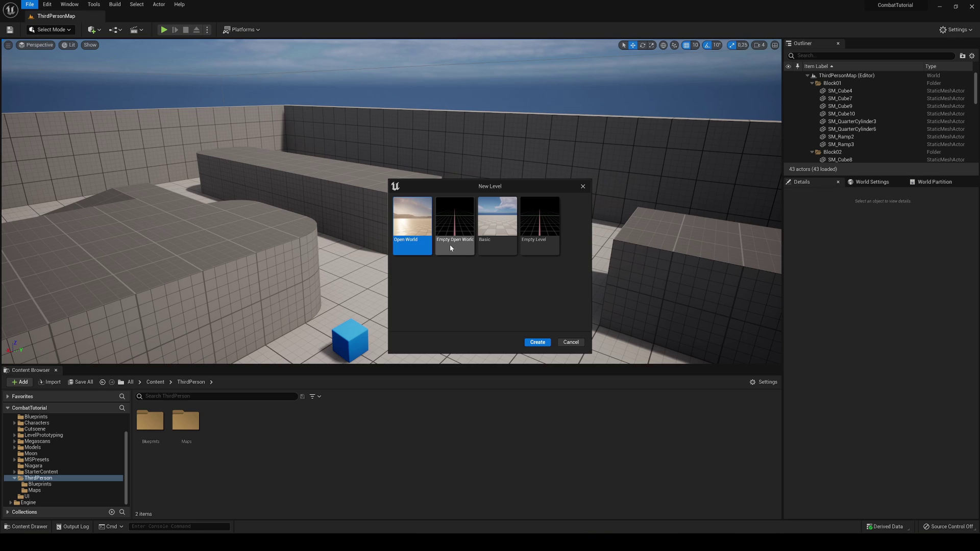
pyautogui.click(499, 229)
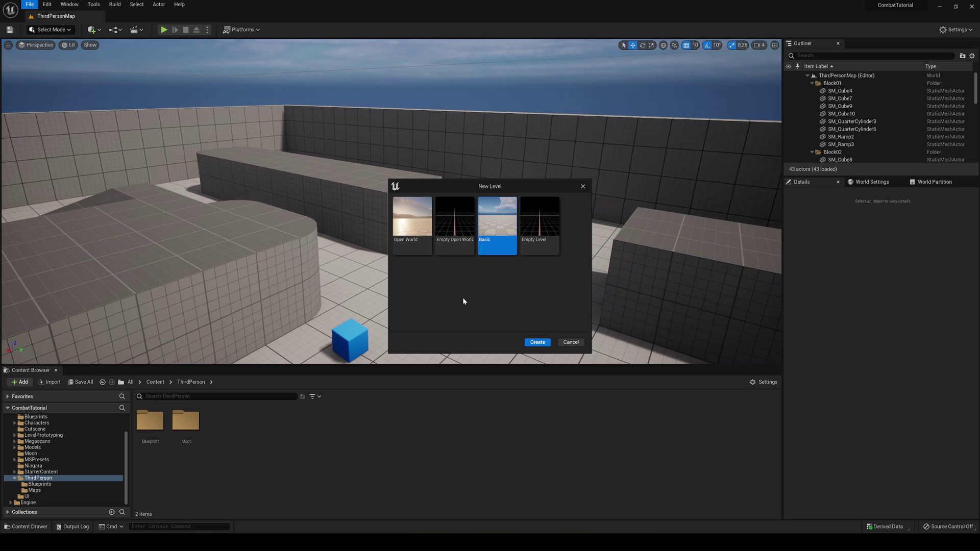
pyautogui.click(536, 343)
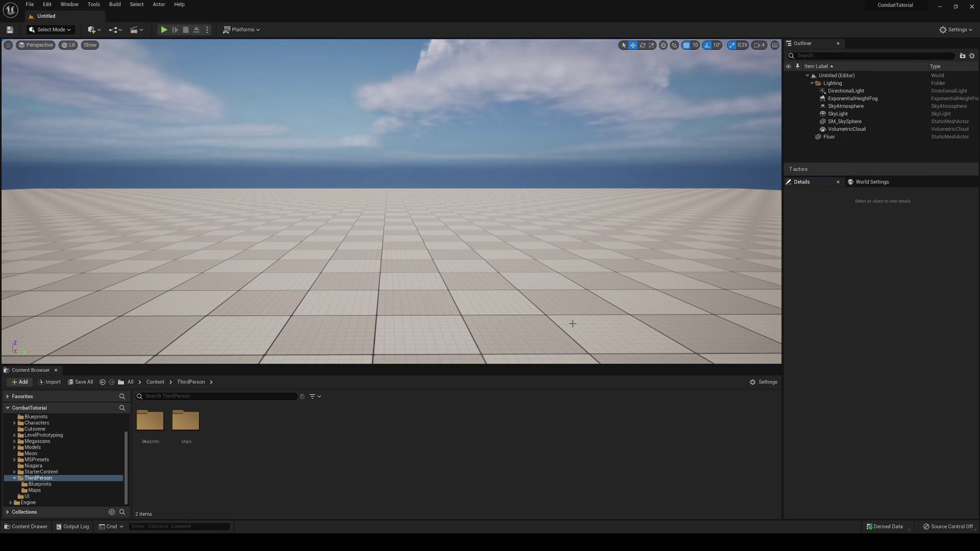
# Save the new level as World in the ThirdPerson/Maps folder
pyautogui.moveTo(572, 323); pyautogui.dragTo(481, 213, button='right')
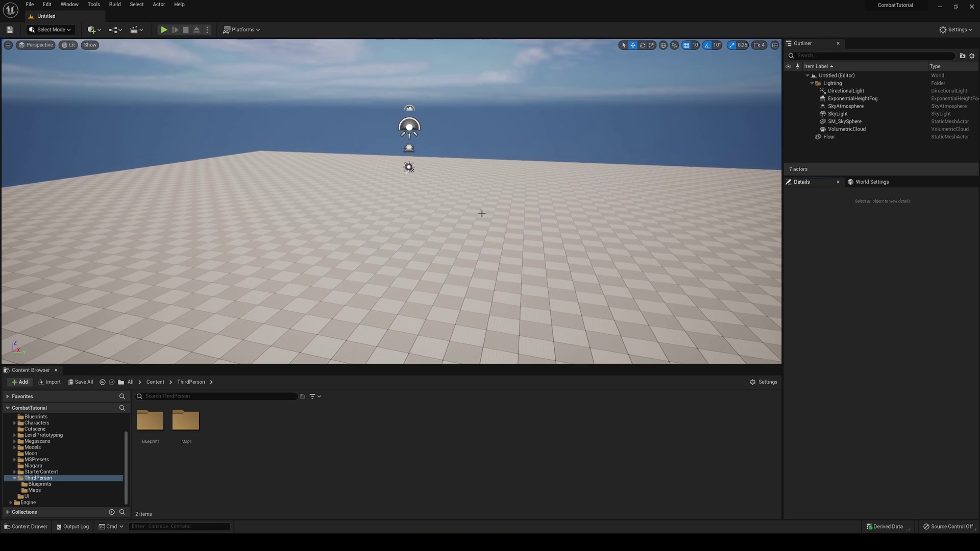
pyautogui.click(32, 4)
pyautogui.click(79, 84)
pyautogui.click(321, 387)
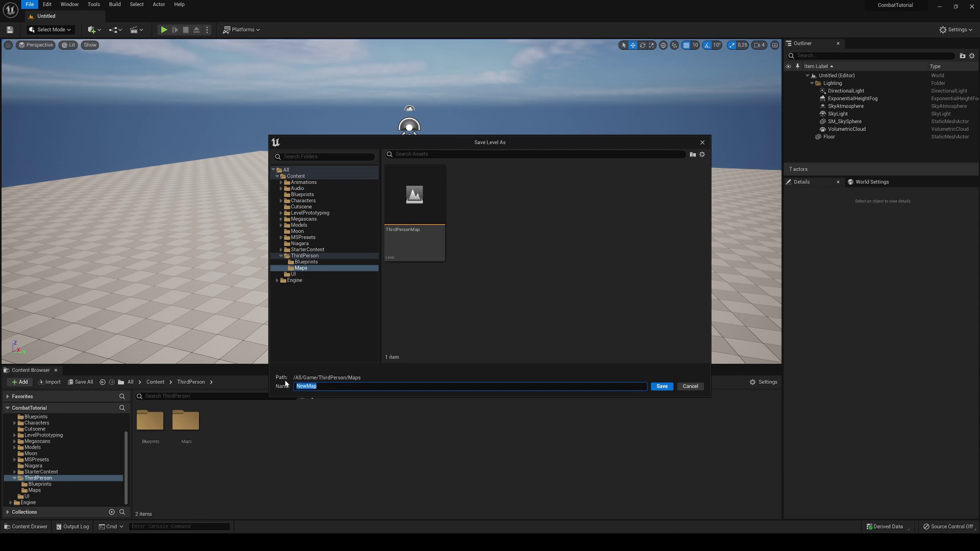
pyautogui.write('World')
pyautogui.press('Return')
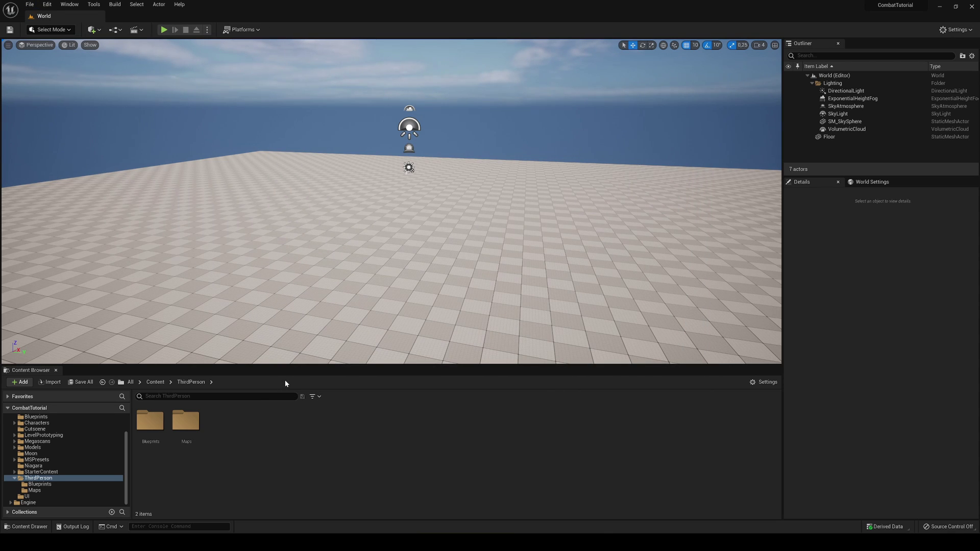
# Check the World Partition entry under World Partition Setup in the level's world settings
pyautogui.click(864, 184)
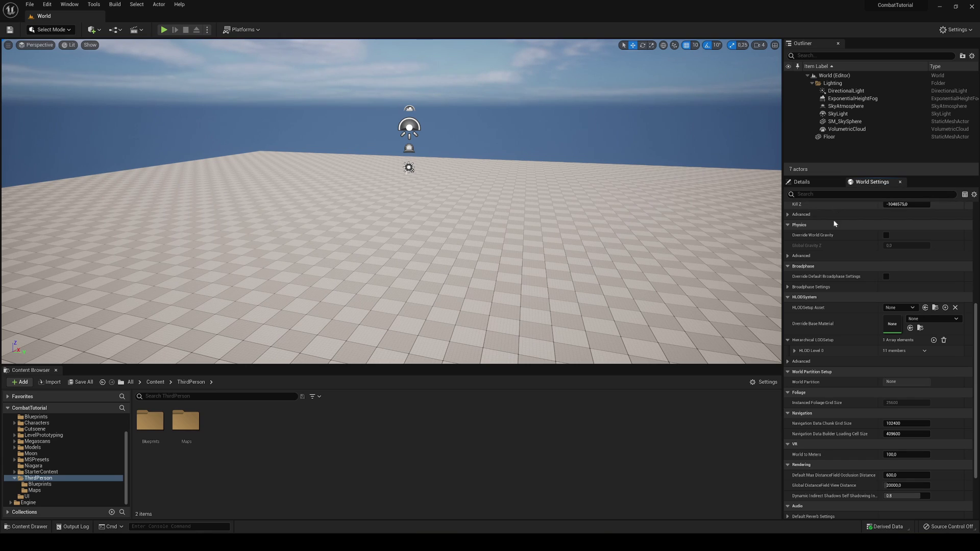
pyautogui.scroll(-5, 830, 256)
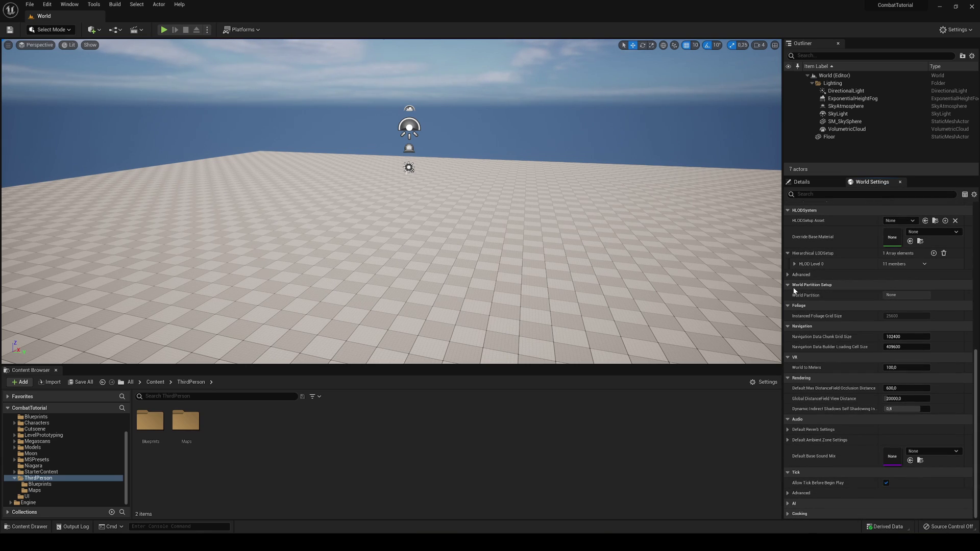
pyautogui.scroll(9, 845, 311)
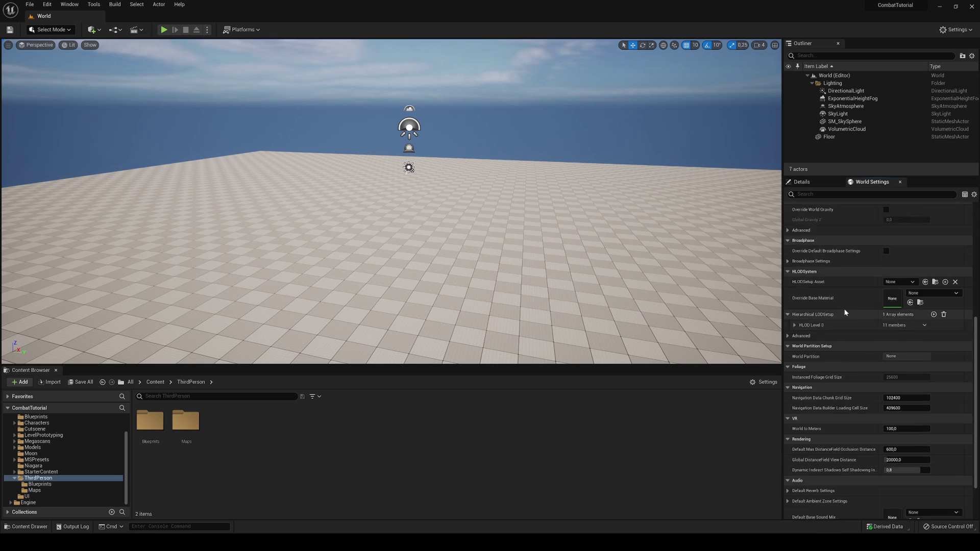
pyautogui.scroll(-9, 845, 310)
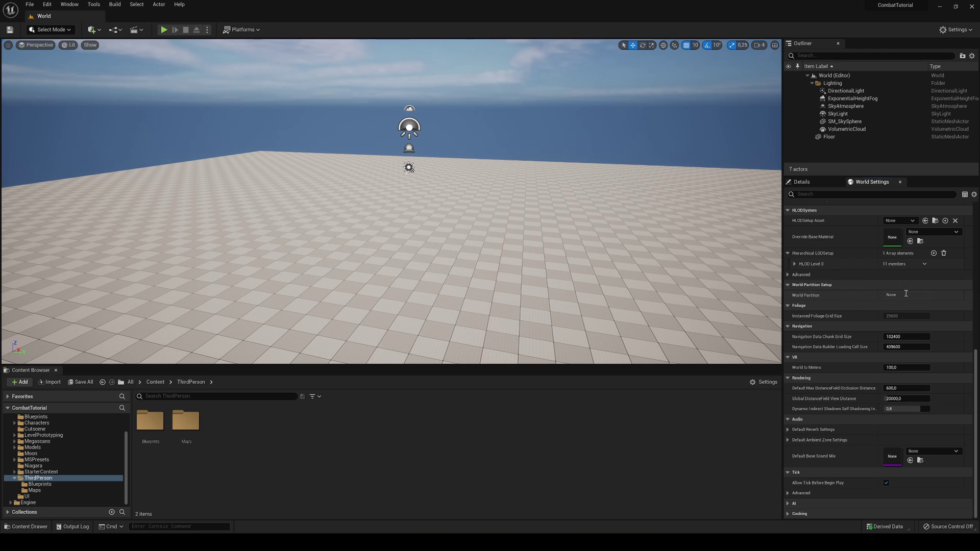
pyautogui.doubleClick(875, 295)
pyautogui.click(897, 295)
pyautogui.moveTo(899, 296); pyautogui.dragTo(875, 295)
pyautogui.click(876, 299)
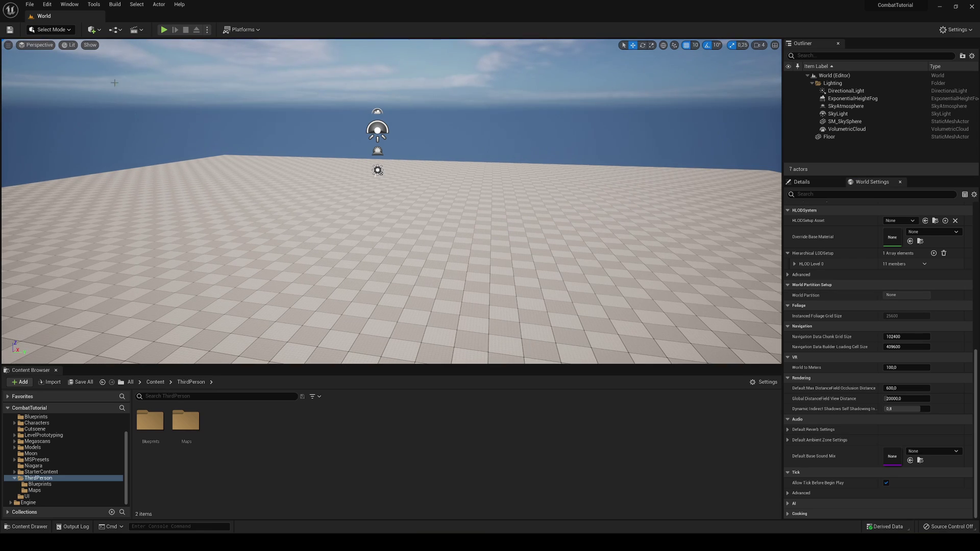
# Convert the World level to World Partition with the default conversion settings and look through the conversion log
pyautogui.click(97, 5)
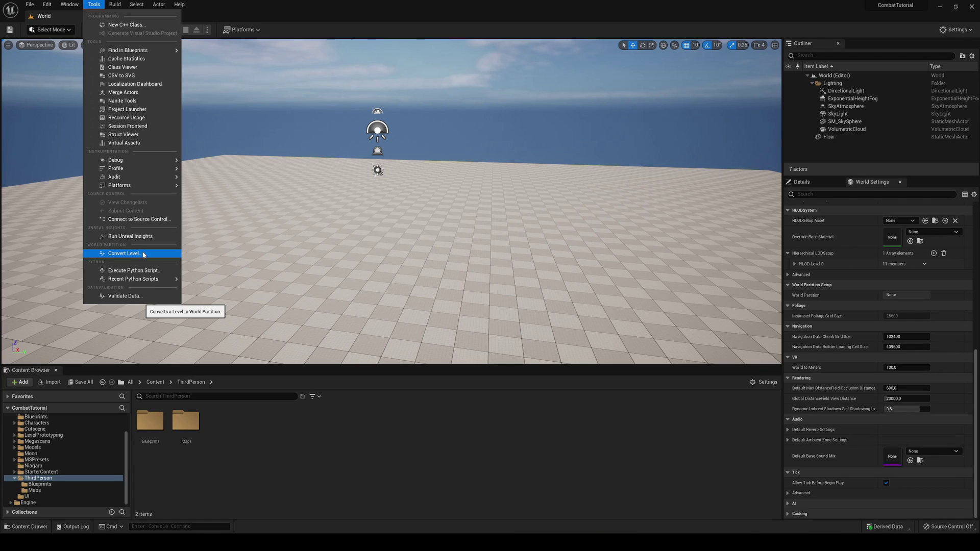
pyautogui.click(143, 254)
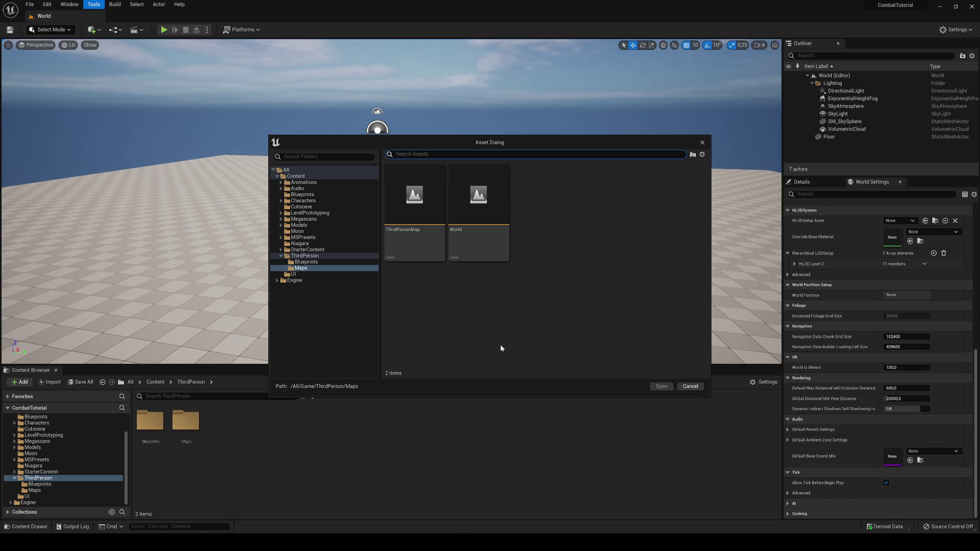
pyautogui.click(489, 210)
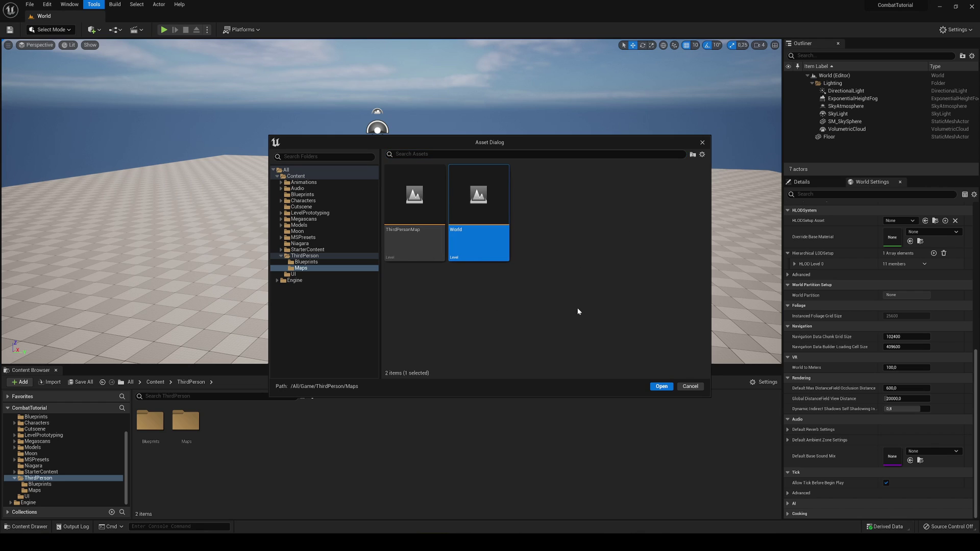
pyautogui.click(662, 387)
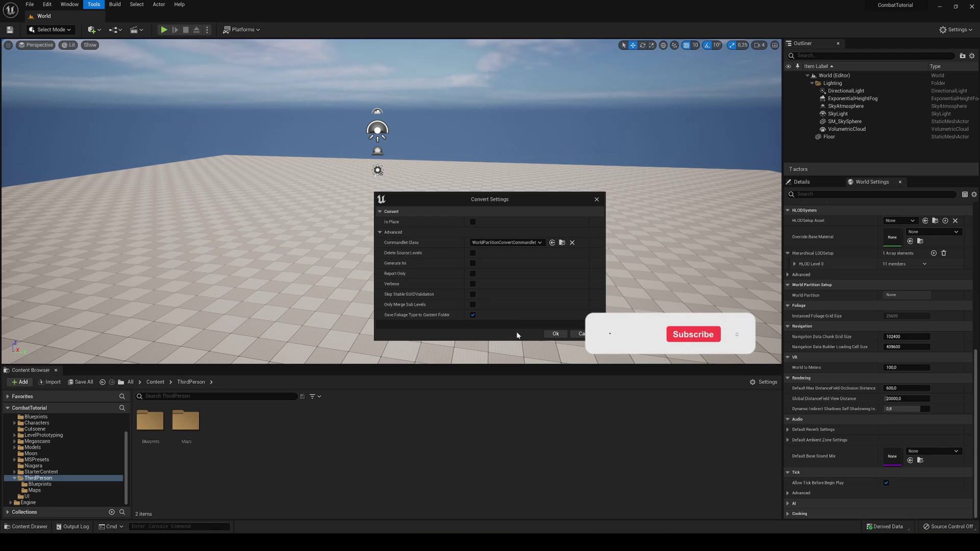
pyautogui.click(546, 334)
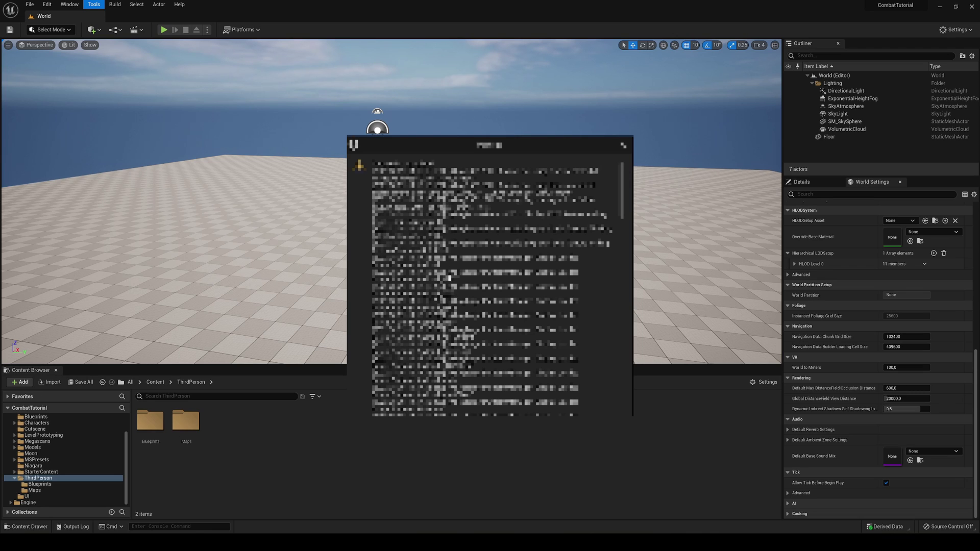
pyautogui.scroll(-10, 510, 240)
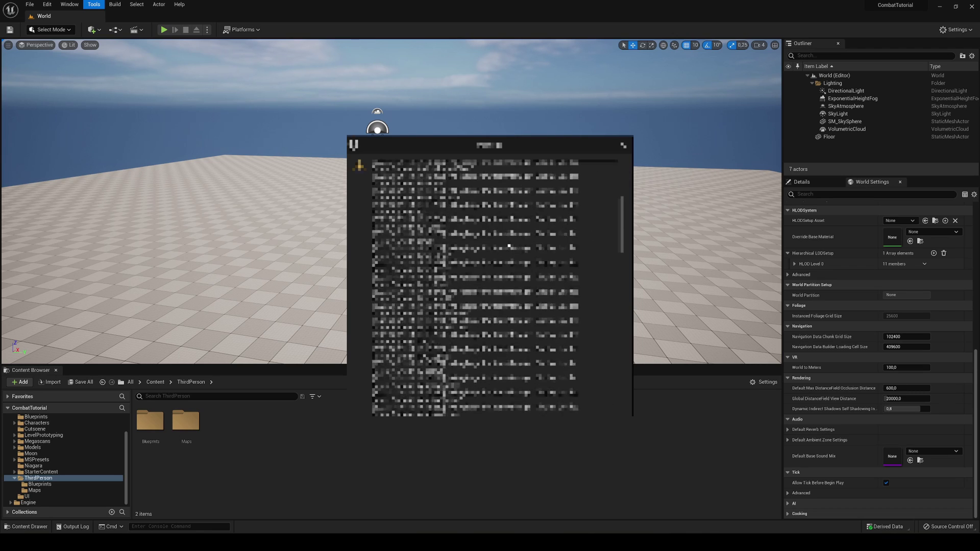
pyautogui.moveTo(624, 253); pyautogui.dragTo(628, 383)
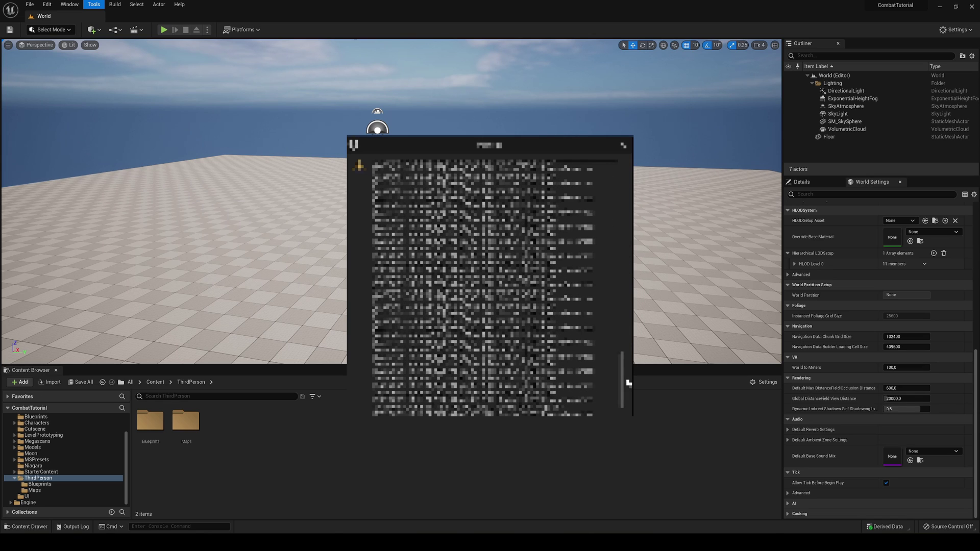
pyautogui.scroll(5, 450, 327)
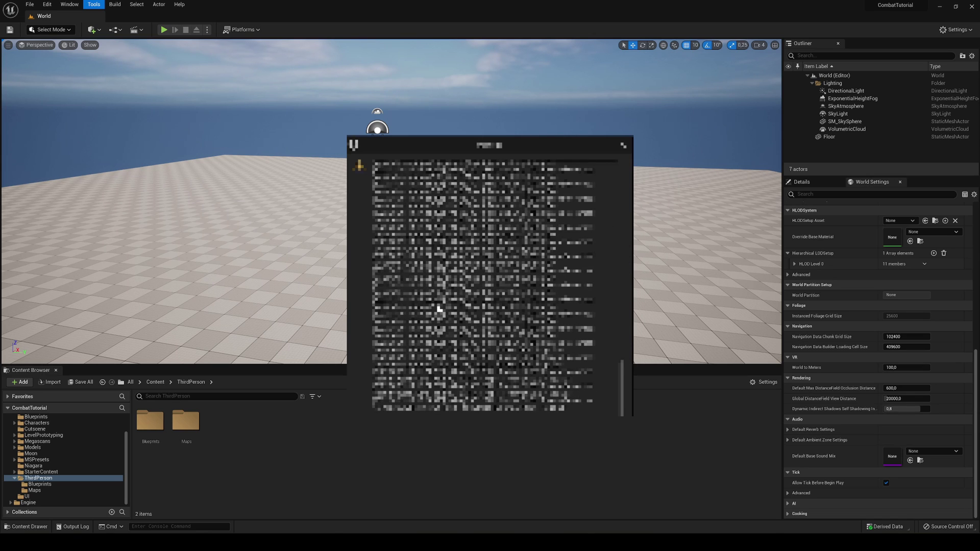
pyautogui.scroll(3, 476, 329)
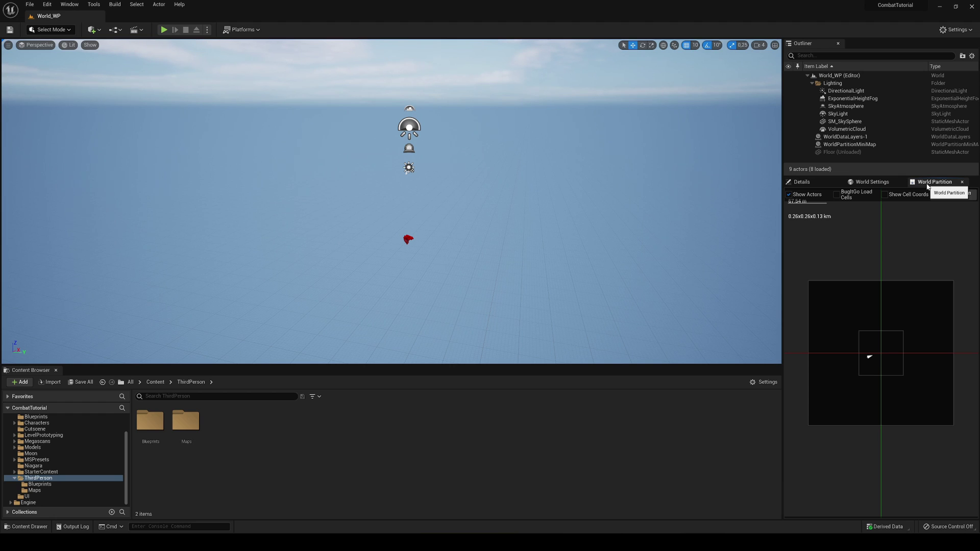
# Open the World Partition Editor for the converted World_WP level
pyautogui.click(70, 4)
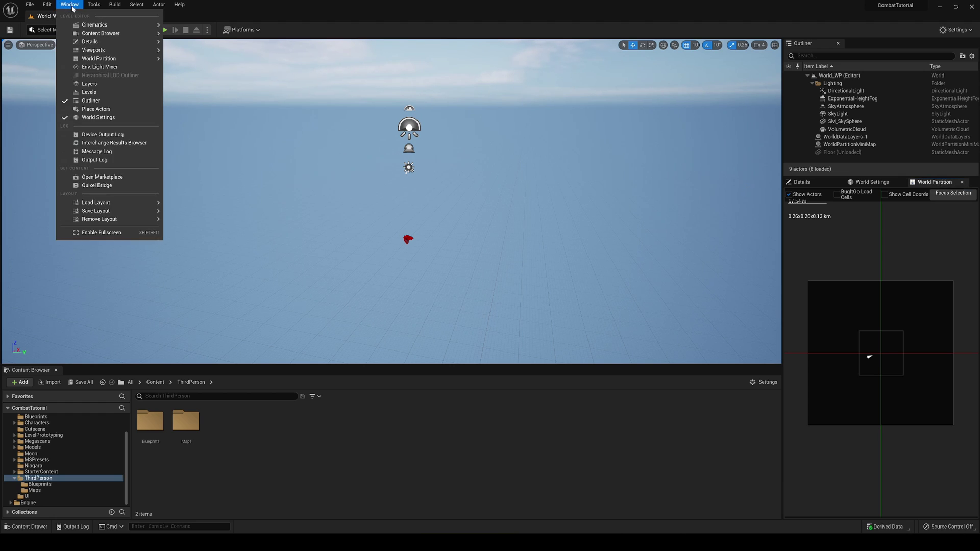
pyautogui.moveTo(117, 58)
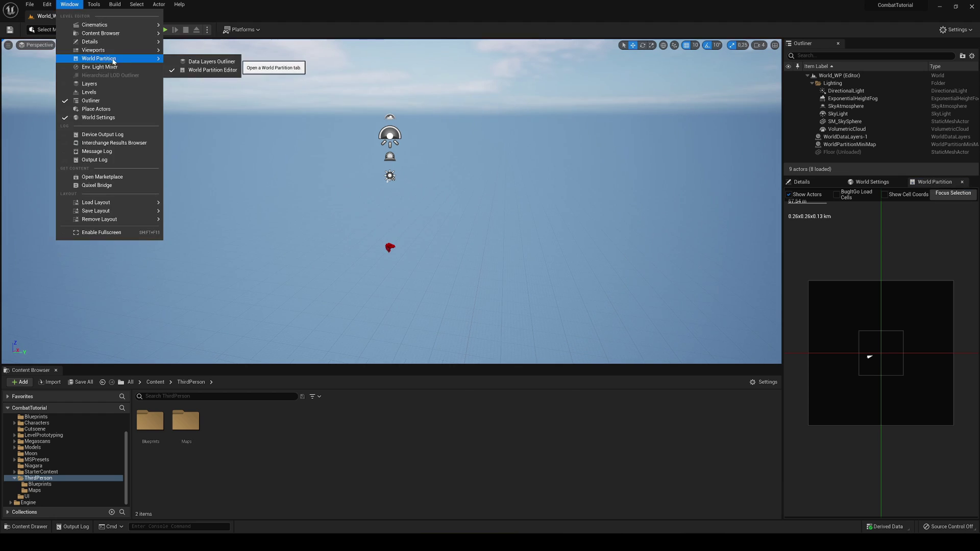
pyautogui.click(225, 71)
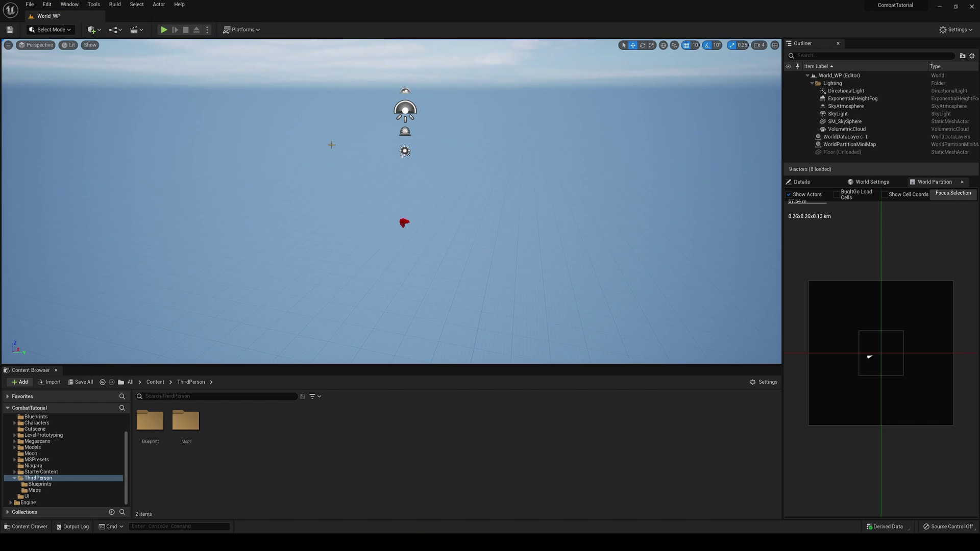
pyautogui.rightClick(856, 306)
pyautogui.click(842, 306)
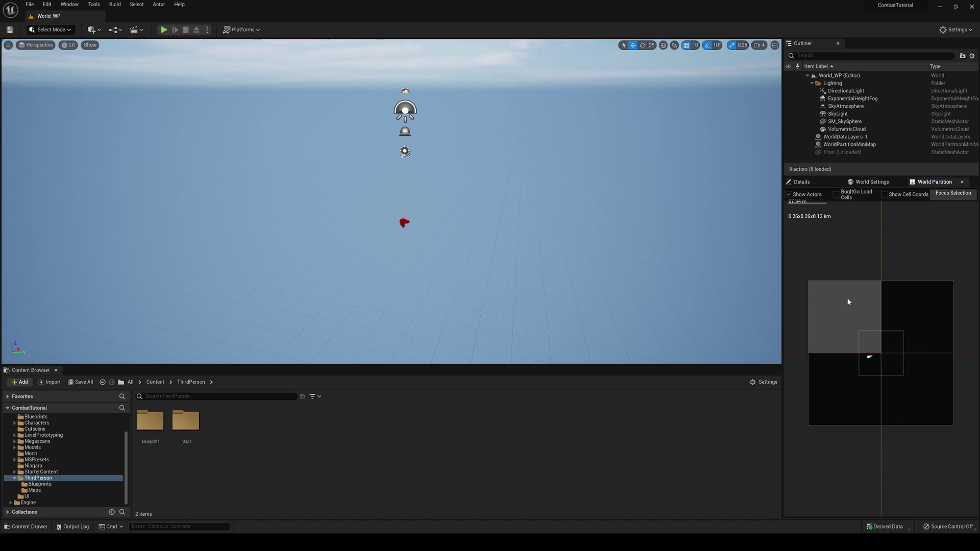
pyautogui.rightClick(845, 311)
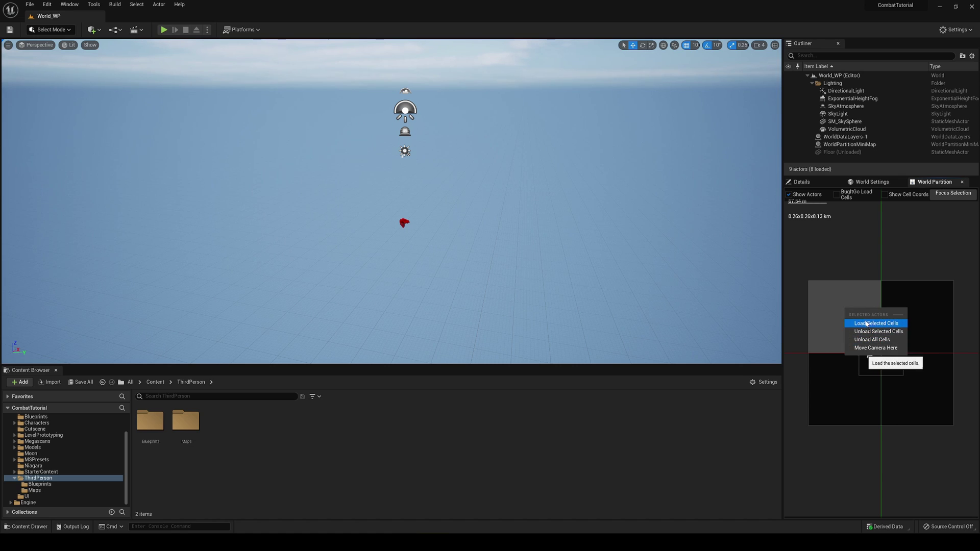
pyautogui.click(837, 275)
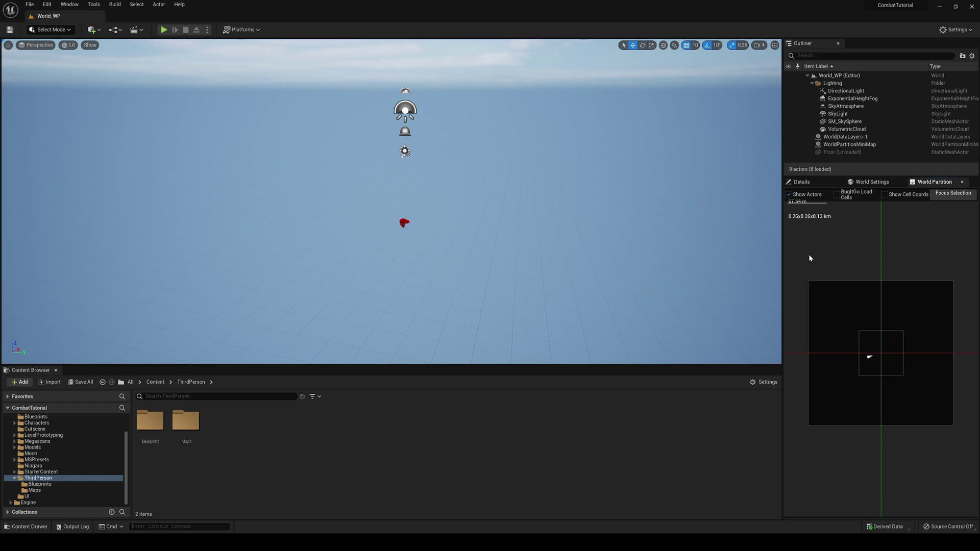
# Select all cells on the World Partition map and load them
pyautogui.moveTo(801, 247); pyautogui.dragTo(967, 460)
pyautogui.rightClick(907, 308)
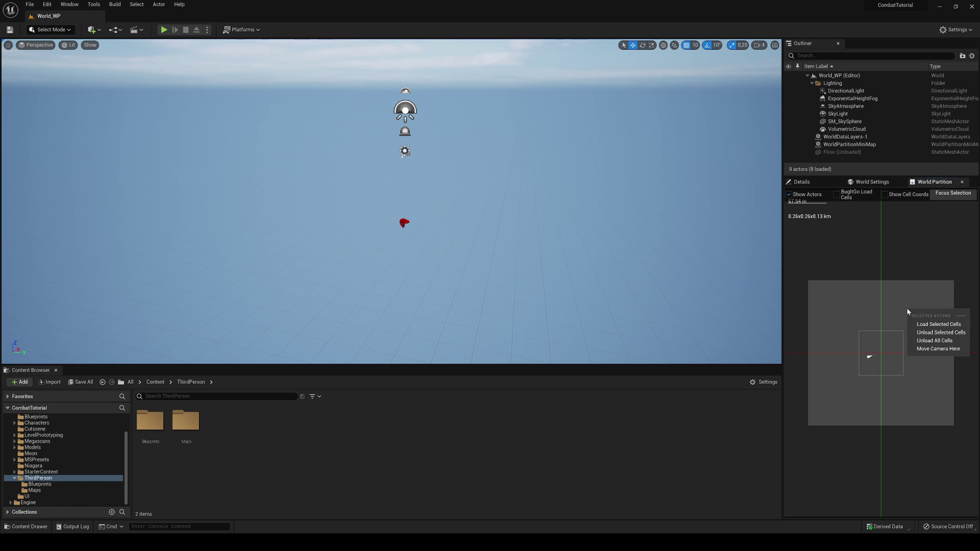
pyautogui.click(948, 327)
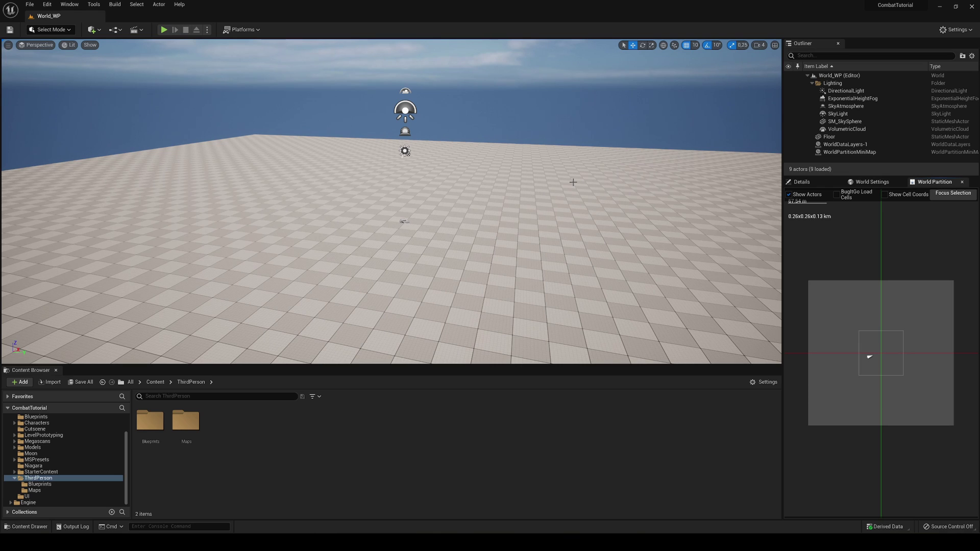
pyautogui.moveTo(574, 182)
pyautogui.mouseDown(button='right')
pyautogui.moveTo(648, 183)
pyautogui.moveTo(580, 169)
pyautogui.moveTo(534, 182)
pyautogui.mouseUp(button='right')
pyautogui.press('s')
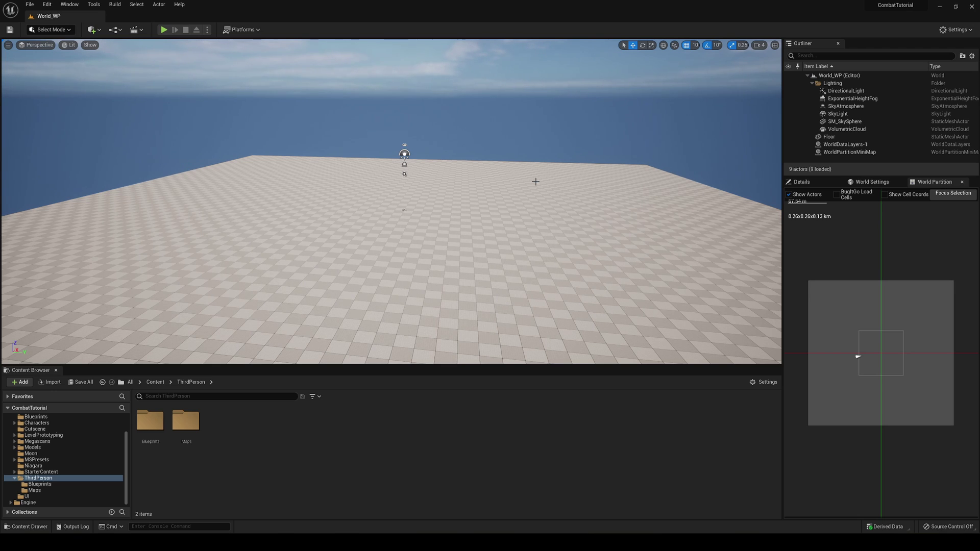
pyautogui.moveTo(510, 193); pyautogui.dragTo(517, 210, button='right')
pyautogui.press('w')
# Select the upper-left cell on the World Partition map and move the camera close to the map's centre
pyautogui.click(830, 328)
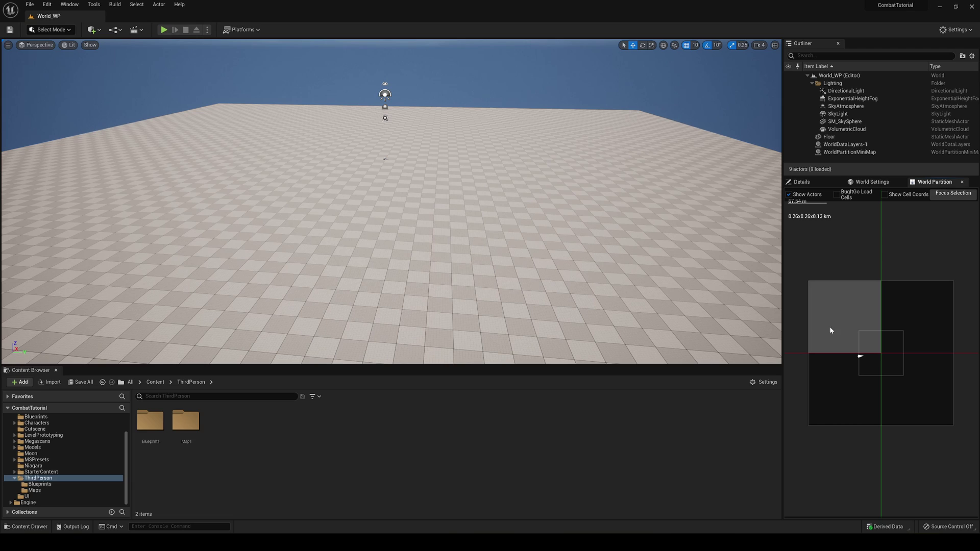
pyautogui.rightClick(841, 312)
pyautogui.click(873, 328)
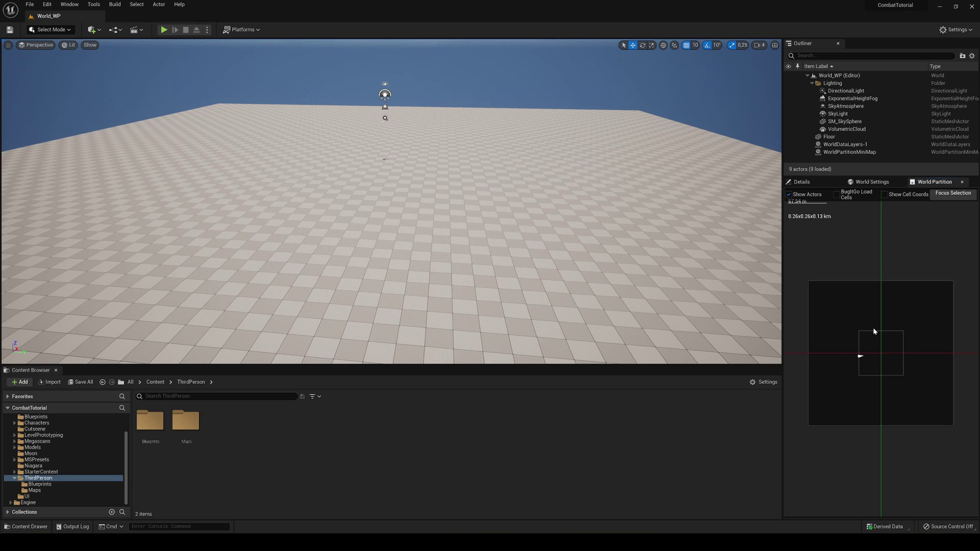
pyautogui.click(885, 328)
pyautogui.click(850, 310)
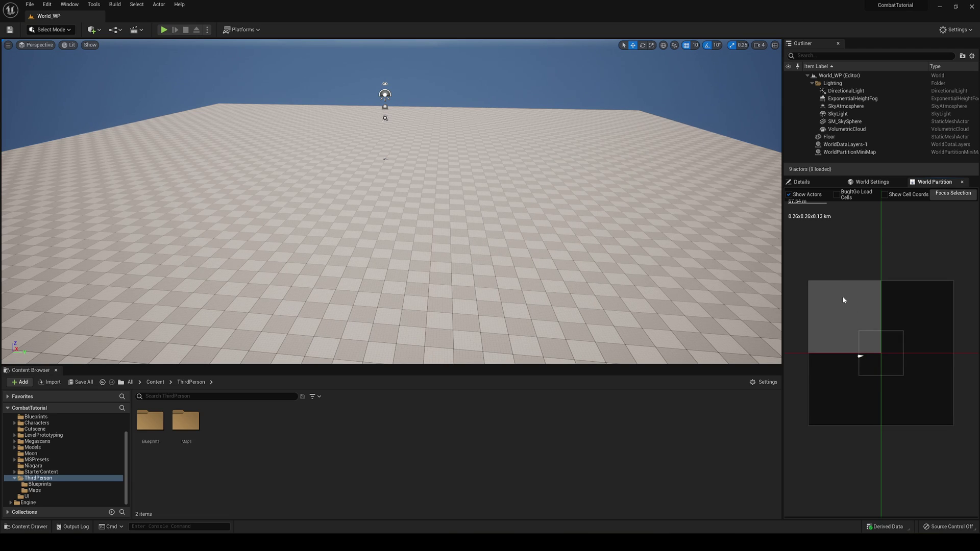
pyautogui.doubleClick(874, 351)
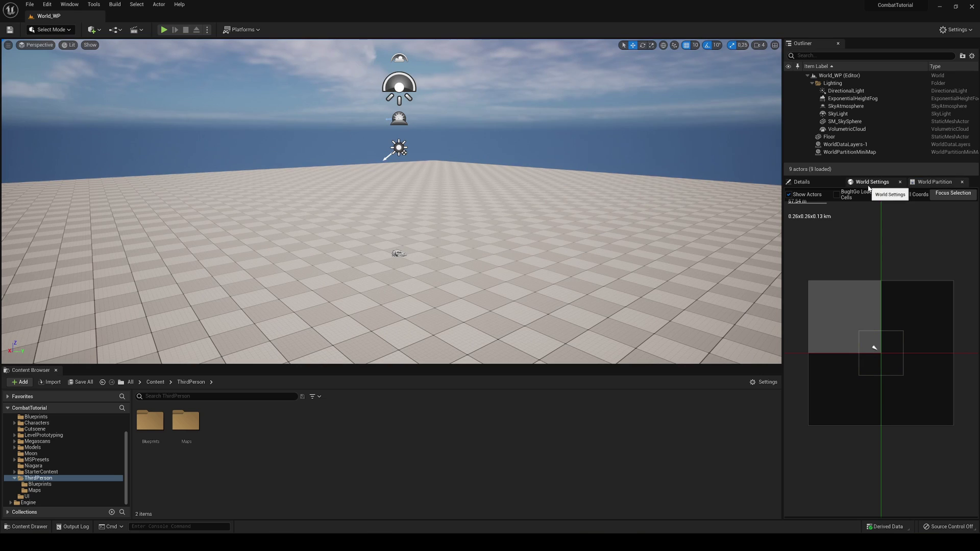
# Bring up the World Partition section in the world settings and create a landscape in Landscape mode
pyautogui.click(870, 183)
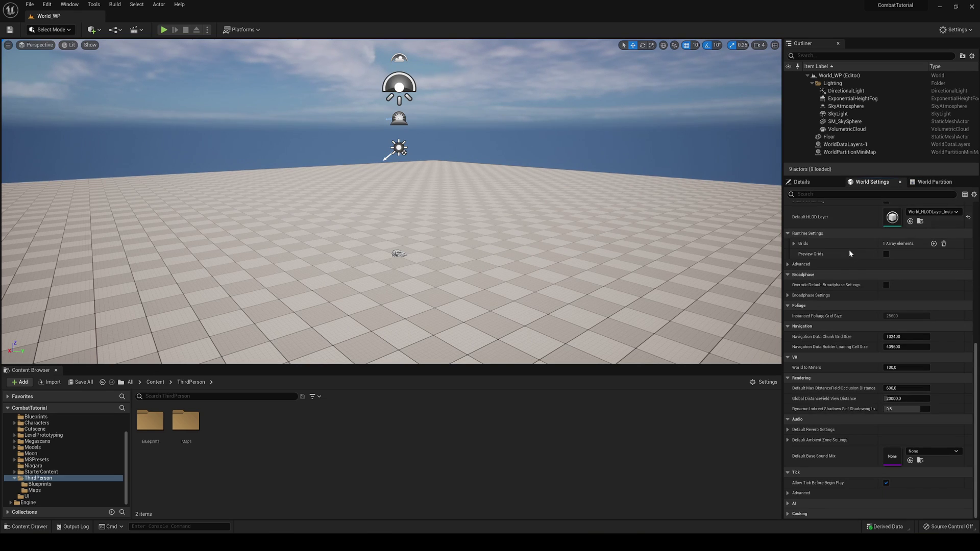
pyautogui.scroll(3, 840, 275)
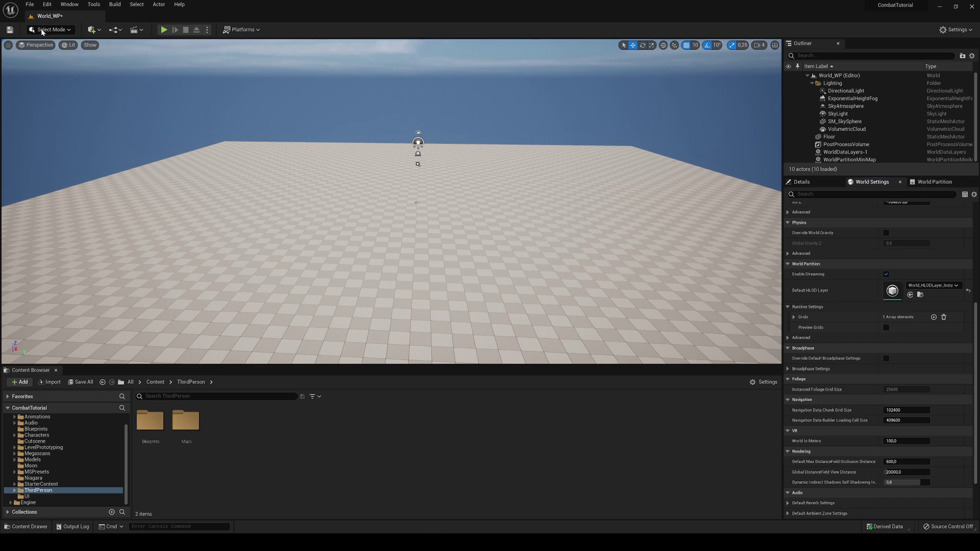
pyautogui.click(42, 32)
pyautogui.click(46, 55)
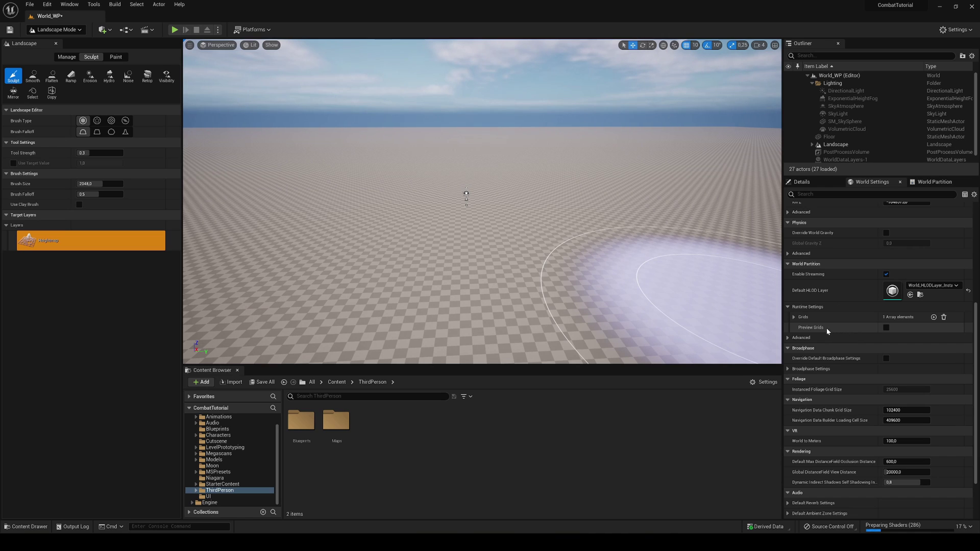
# Enable Preview Grids in the World Partition runtime settings and return to Select mode
pyautogui.click(887, 328)
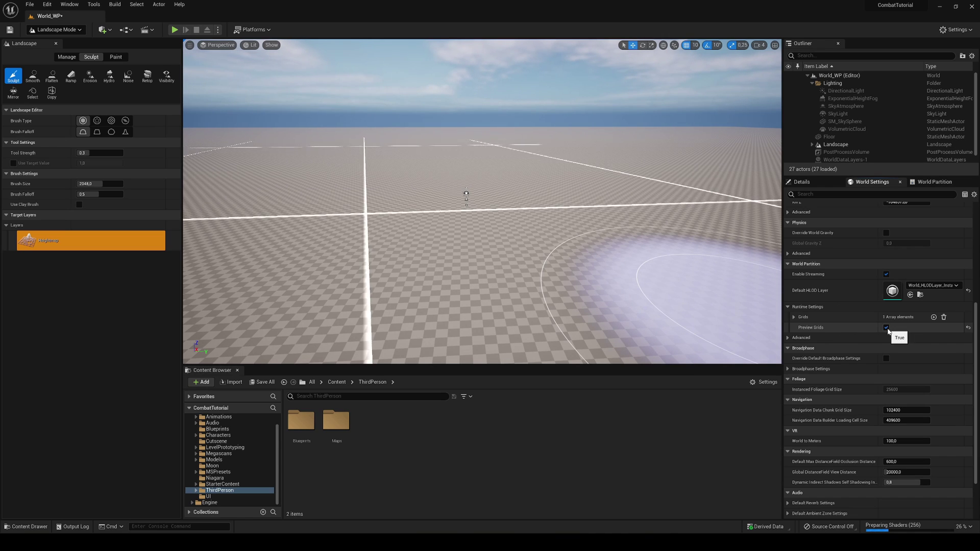
pyautogui.moveTo(481, 201); pyautogui.dragTo(494, 194, button='right')
pyautogui.click(54, 30)
pyautogui.click(57, 39)
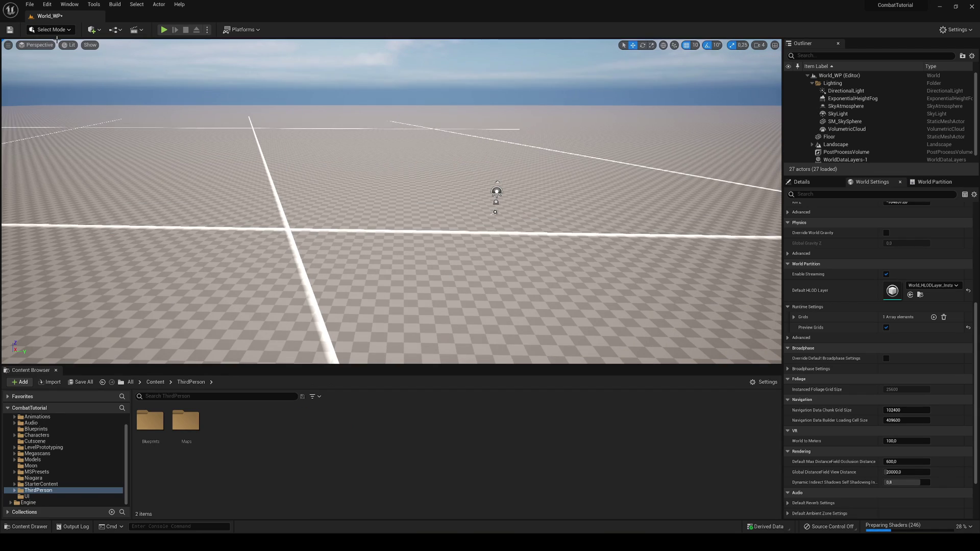
pyautogui.moveTo(392, 201); pyautogui.dragTo(449, 210, button='right')
# Examine the previewed grid cell boundaries on the landscape and compare the camera position with the World Partition map
pyautogui.click(935, 182)
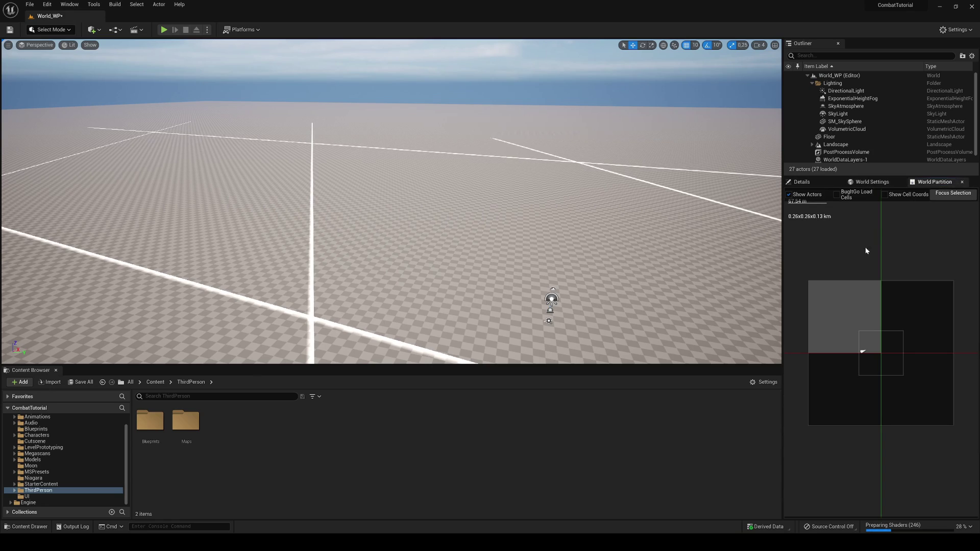
pyautogui.press('w')
pyautogui.moveTo(320, 107); pyautogui.dragTo(334, 166, button='right')
pyautogui.press('w')
pyautogui.press('w')
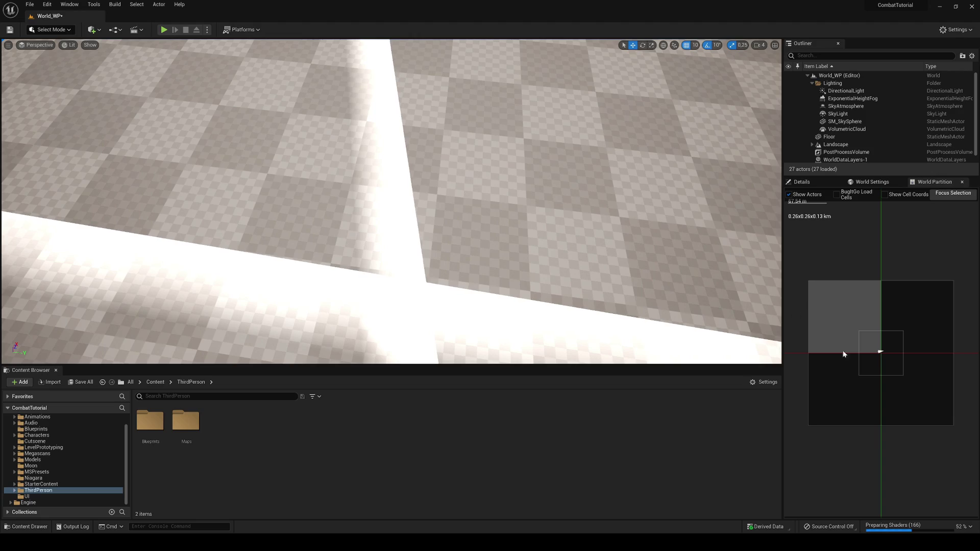
pyautogui.press('s')
pyautogui.moveTo(415, 194)
pyautogui.mouseDown(button='right')
pyautogui.moveTo(403, 163)
pyautogui.moveTo(301, 127)
pyautogui.moveTo(299, 115)
pyautogui.moveTo(418, 198)
pyautogui.moveTo(411, 209)
pyautogui.moveTo(409, 195)
pyautogui.moveTo(386, 192)
pyautogui.moveTo(431, 218)
pyautogui.moveTo(504, 343)
pyautogui.moveTo(604, 317)
pyautogui.moveTo(396, 227)
pyautogui.mouseUp(button='right')
pyautogui.press('s')
pyautogui.press('a')
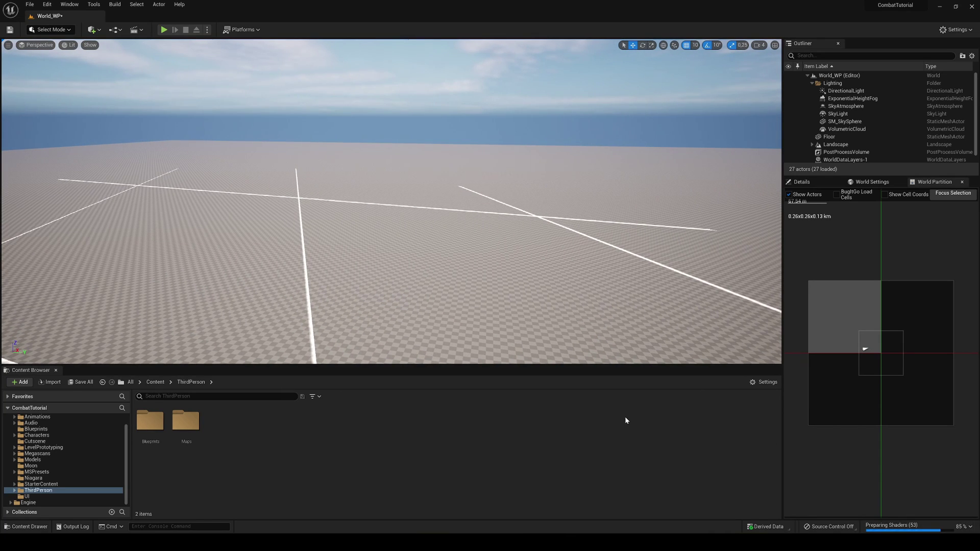
pyautogui.moveTo(707, 175)
pyautogui.mouseDown(button='right')
pyautogui.moveTo(656, 268)
pyautogui.moveTo(707, 174)
pyautogui.mouseUp(button='right')
pyautogui.click(803, 182)
pyautogui.moveTo(505, 301); pyautogui.dragTo(567, 179, button='right')
pyautogui.press('w')
pyautogui.moveTo(424, 205); pyautogui.dragTo(425, 206, button='right')
pyautogui.press('q')
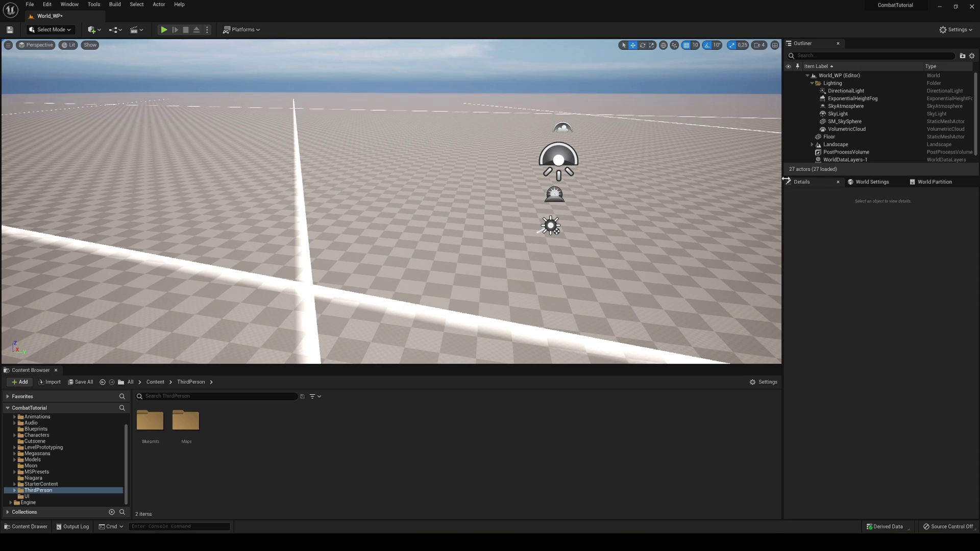
# Expand the runtime Grids array in the world settings and reduce MainGrid's Cell Size to 8268
pyautogui.click(870, 182)
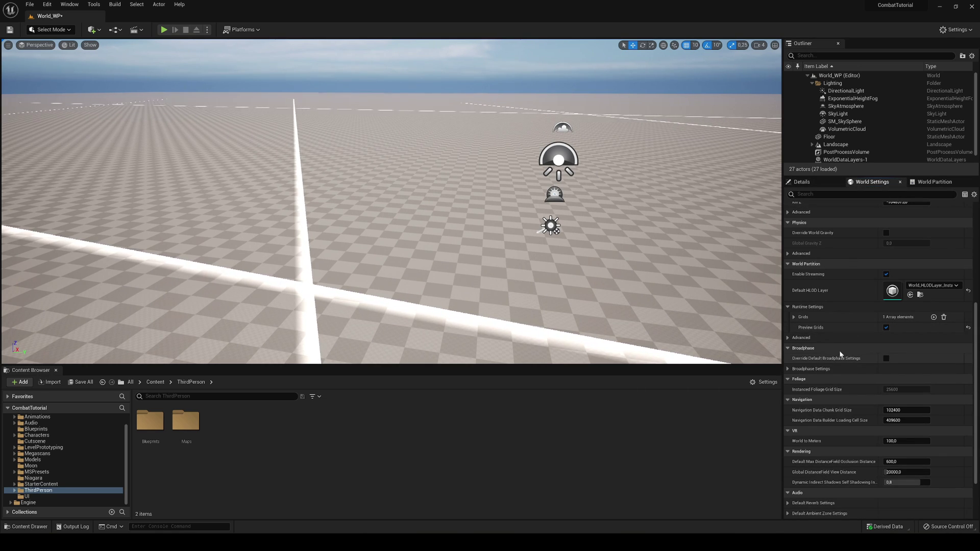
pyautogui.click(794, 318)
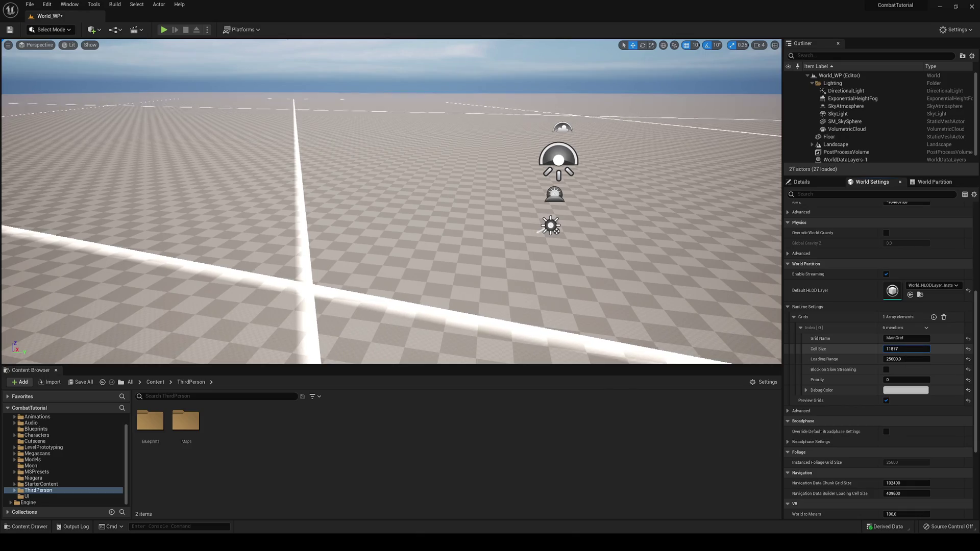
pyautogui.moveTo(907, 348); pyautogui.dragTo(880, 349)
pyautogui.press('s')
pyautogui.moveTo(490, 214); pyautogui.dragTo(511, 250, button='right')
pyautogui.press('s')
pyautogui.press('w')
pyautogui.moveTo(891, 349); pyautogui.dragTo(912, 349)
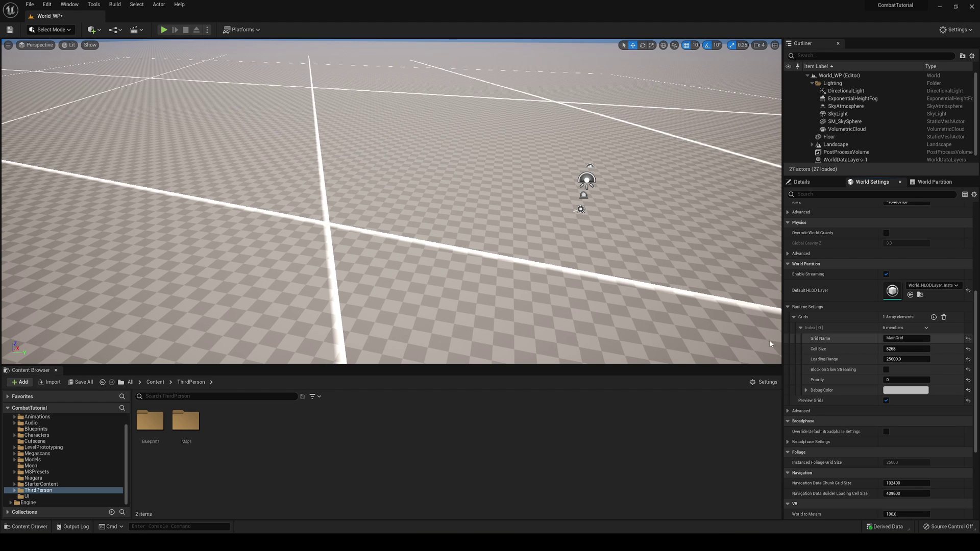
# Reduce MainGrid's Loading Range to about 23082
pyautogui.press('e')
pyautogui.moveTo(534, 177); pyautogui.dragTo(535, 94, button='right')
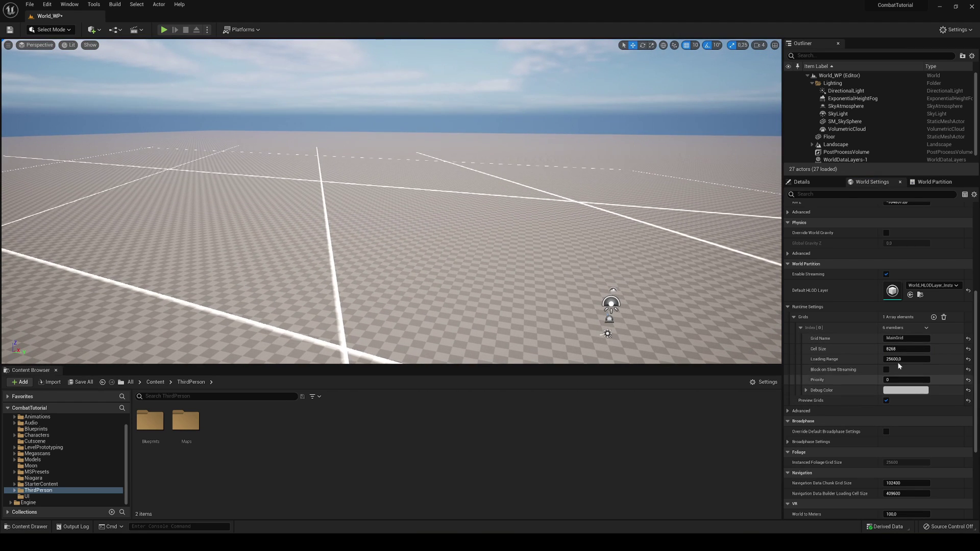
pyautogui.moveTo(899, 360); pyautogui.dragTo(880, 360)
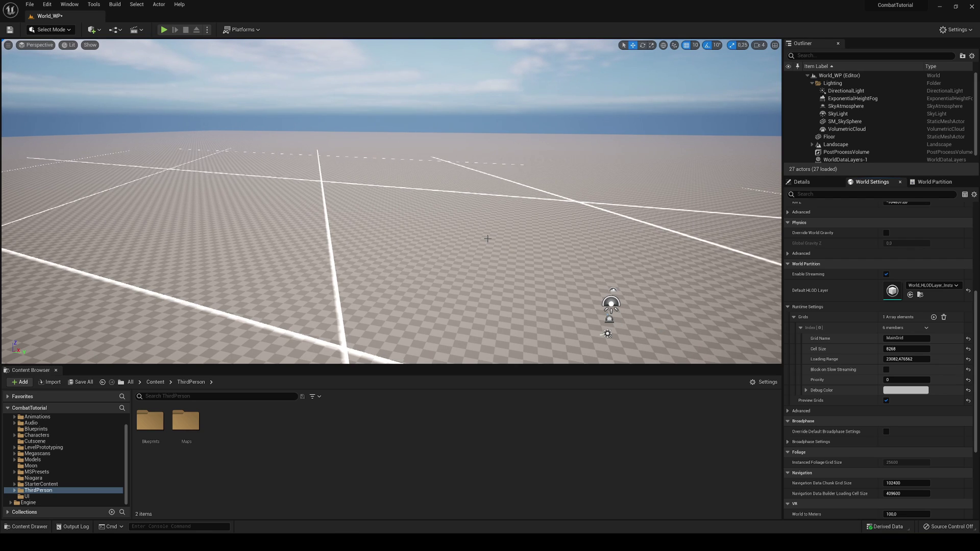
# Collapse the Lighting folder and add a Cube shape stretched into a tall pillar with an X scale of 100
pyautogui.click(812, 83)
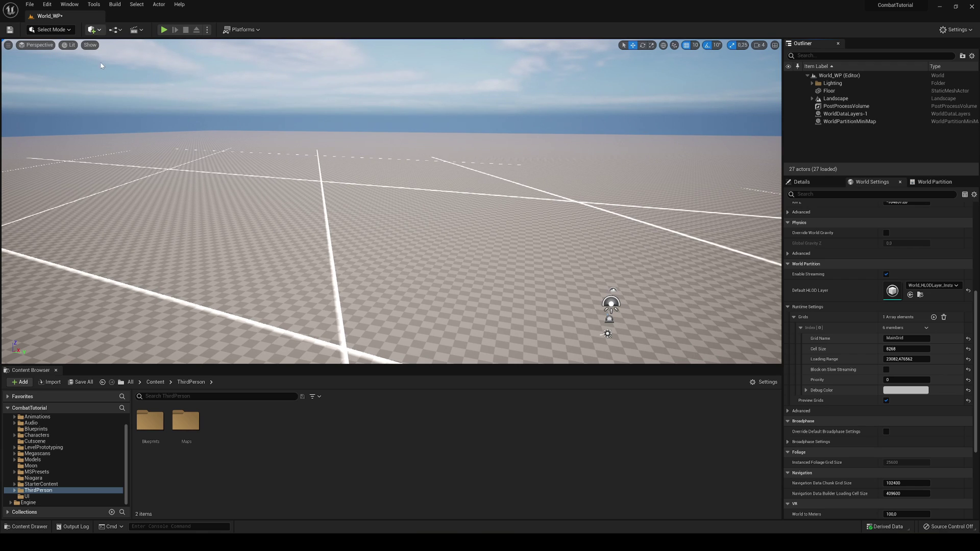
pyautogui.click(92, 30)
pyautogui.moveTo(137, 109)
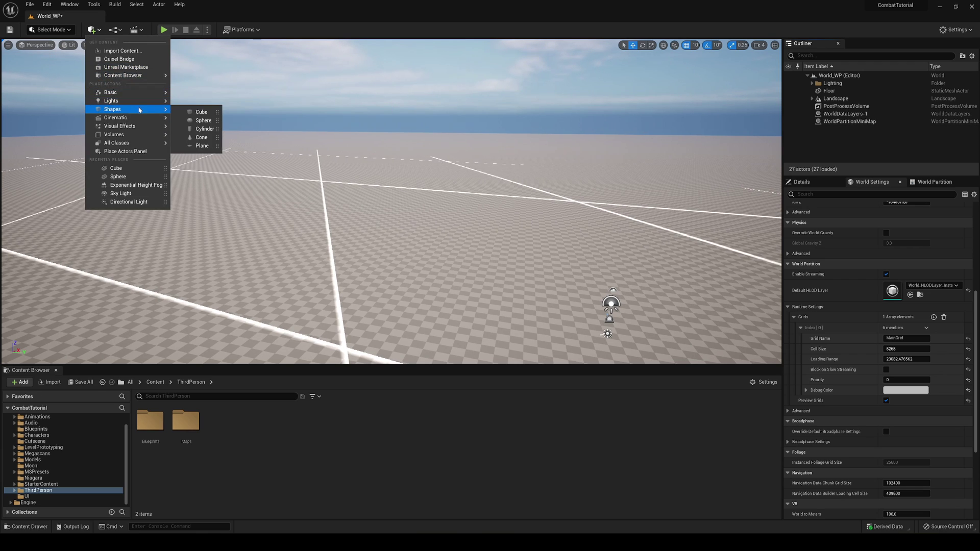
pyautogui.click(189, 112)
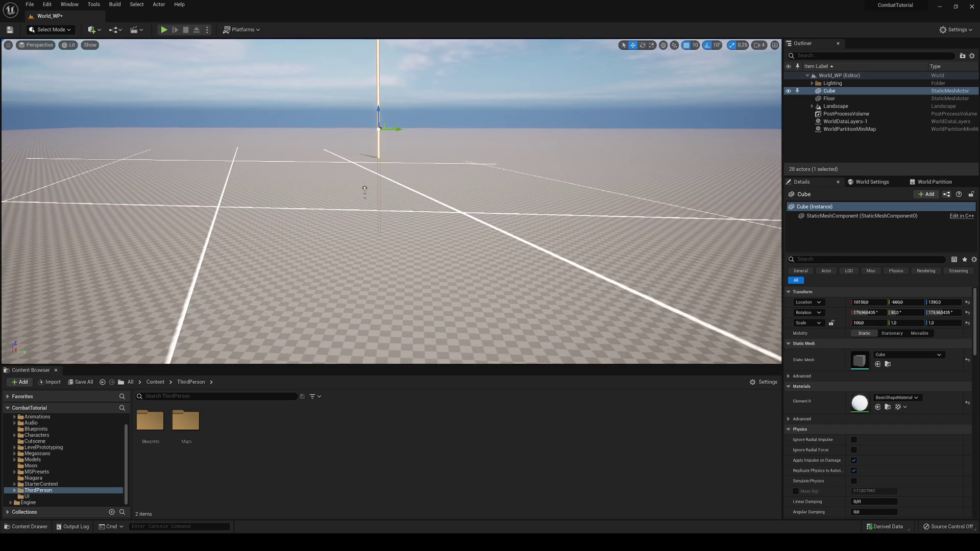
pyautogui.moveTo(407, 192); pyautogui.dragTo(438, 187, button='right')
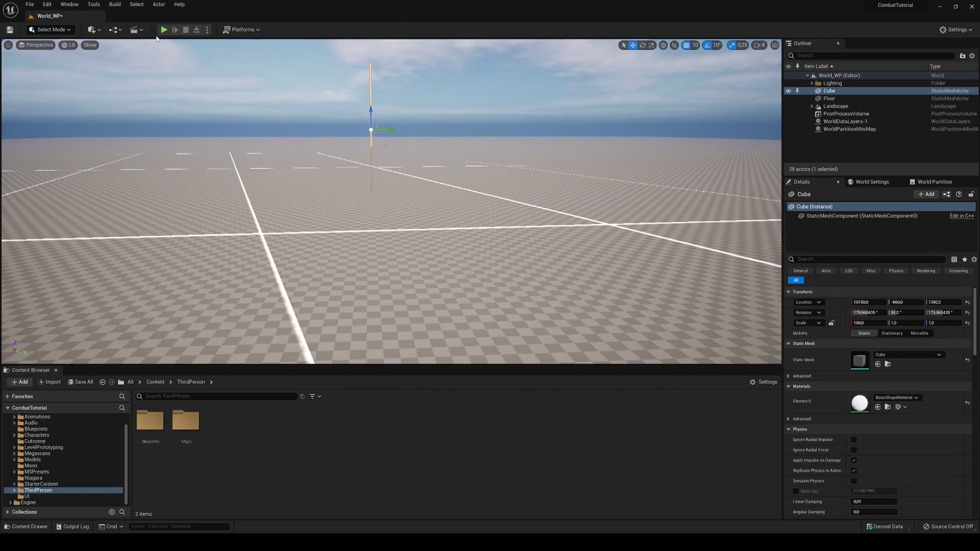
# Play the level, run the character forward to test the streaming of the cube, and stop the play session
pyautogui.click(163, 29)
pyautogui.press('w')
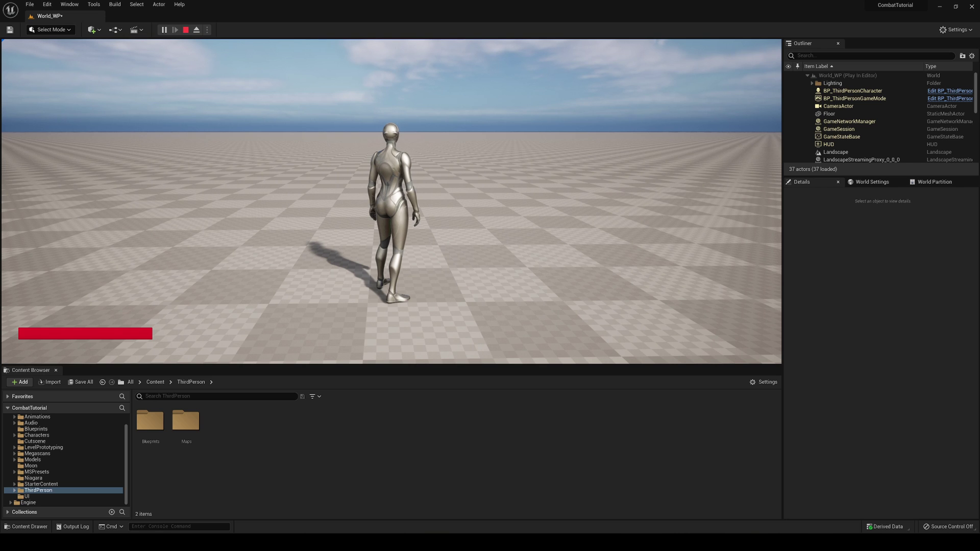
pyautogui.press('w')
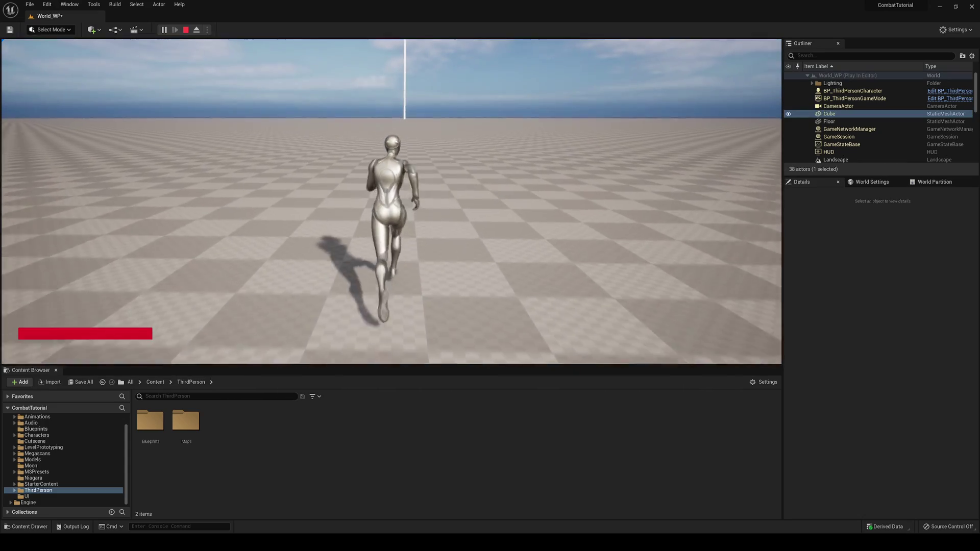
pyautogui.press('a')
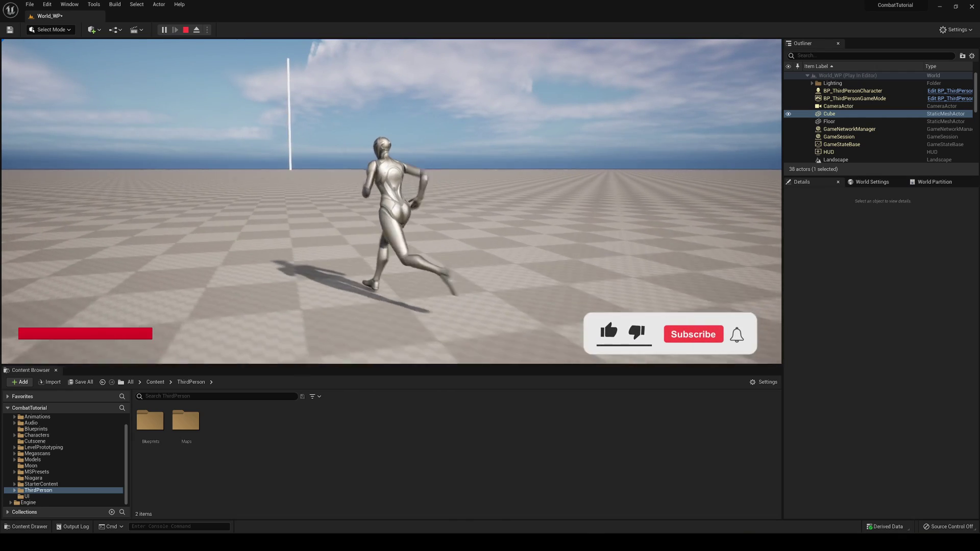
pyautogui.press('Escape')
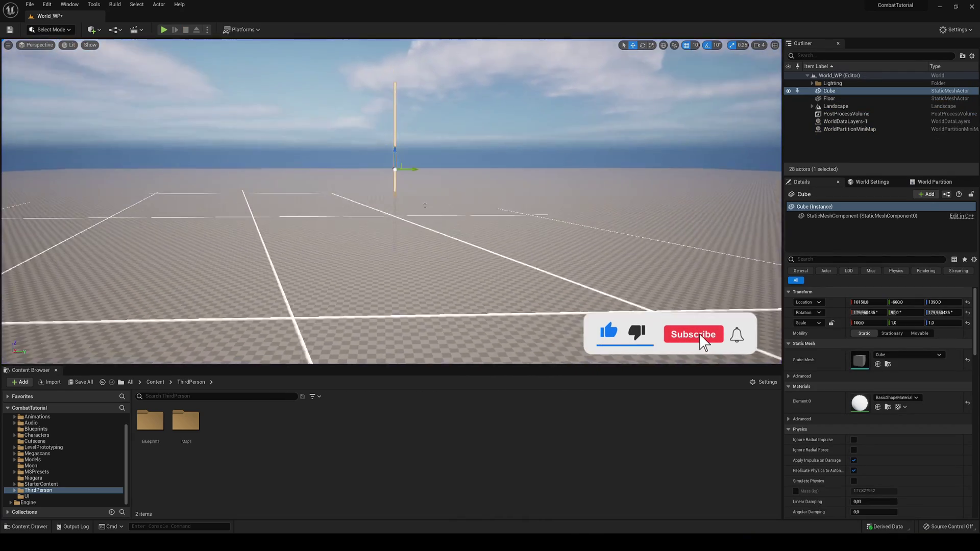
# Inspect the grid around the cube and check the load and unload options for cells on the World Partition map
pyautogui.moveTo(354, 174); pyautogui.dragTo(327, 204, button='right')
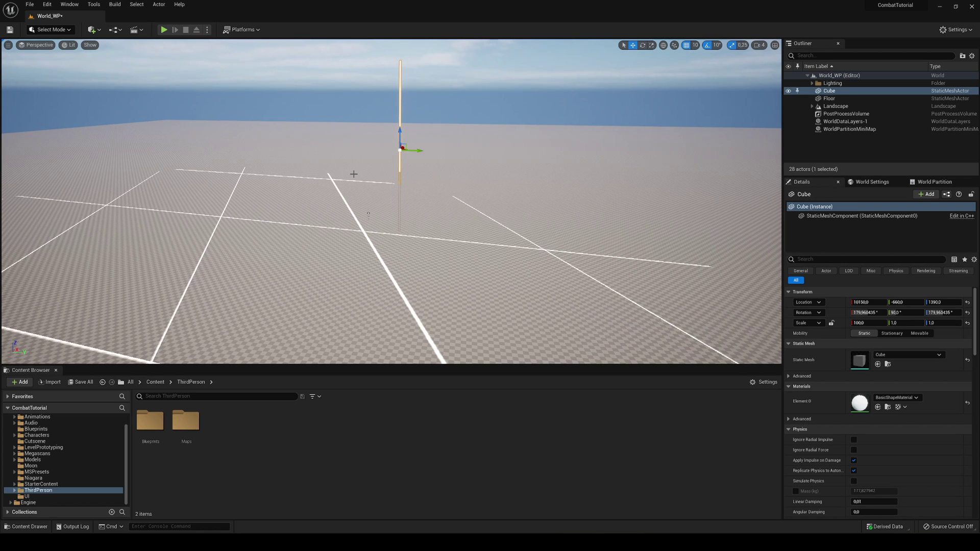
pyautogui.moveTo(368, 213); pyautogui.dragTo(397, 180, button='right')
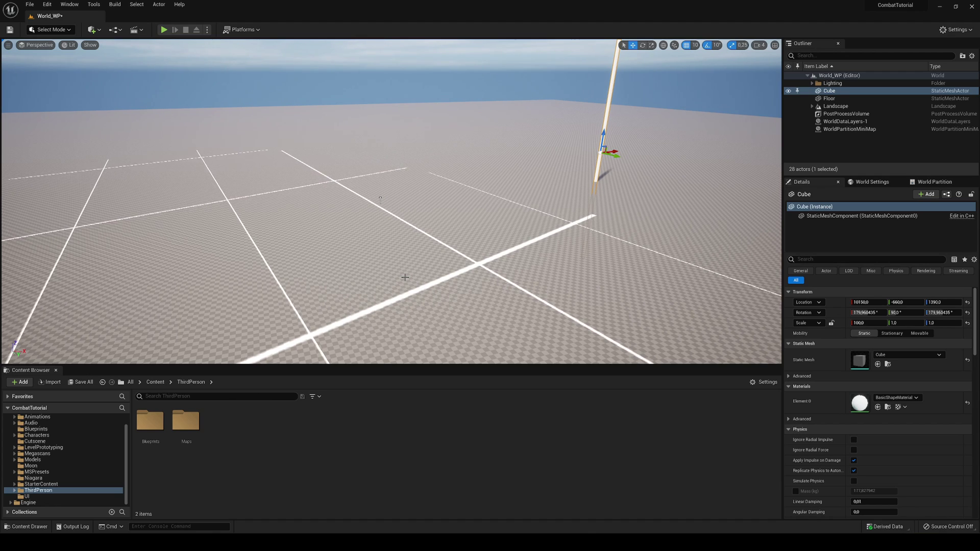
pyautogui.click(934, 182)
pyautogui.rightClick(857, 327)
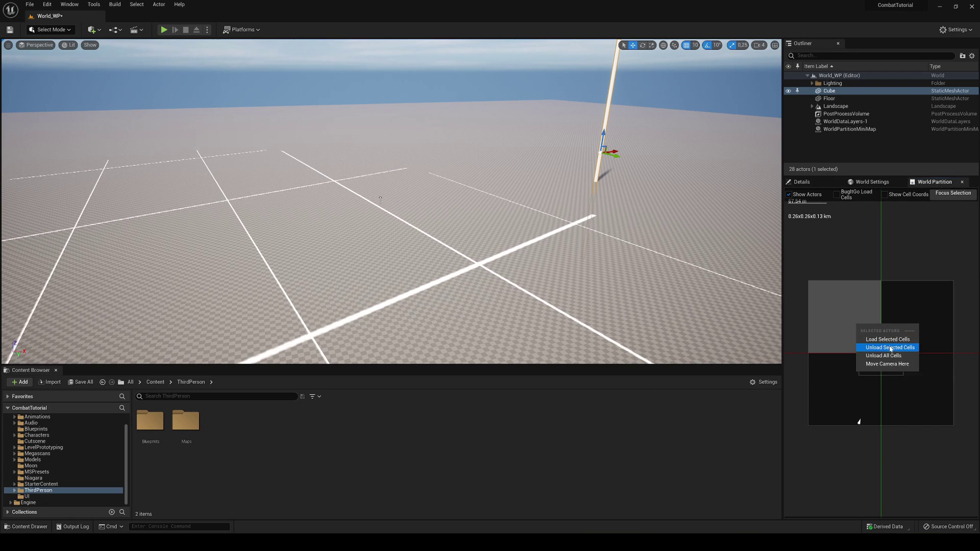
pyautogui.click(820, 332)
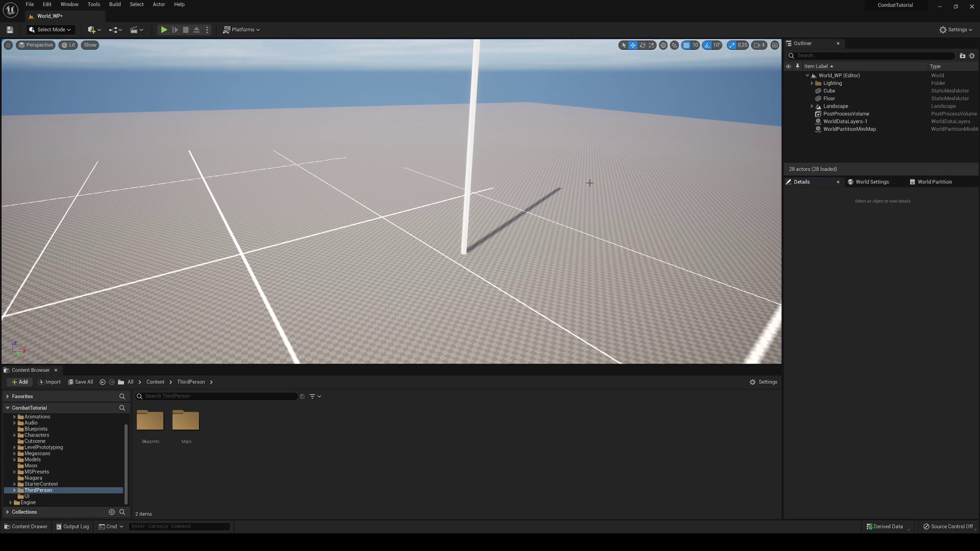
pyautogui.click(954, 181)
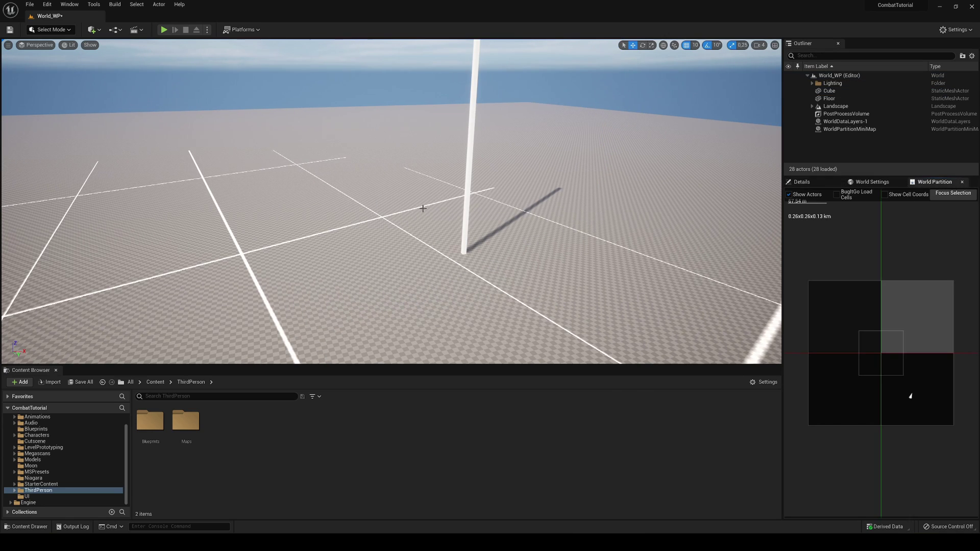